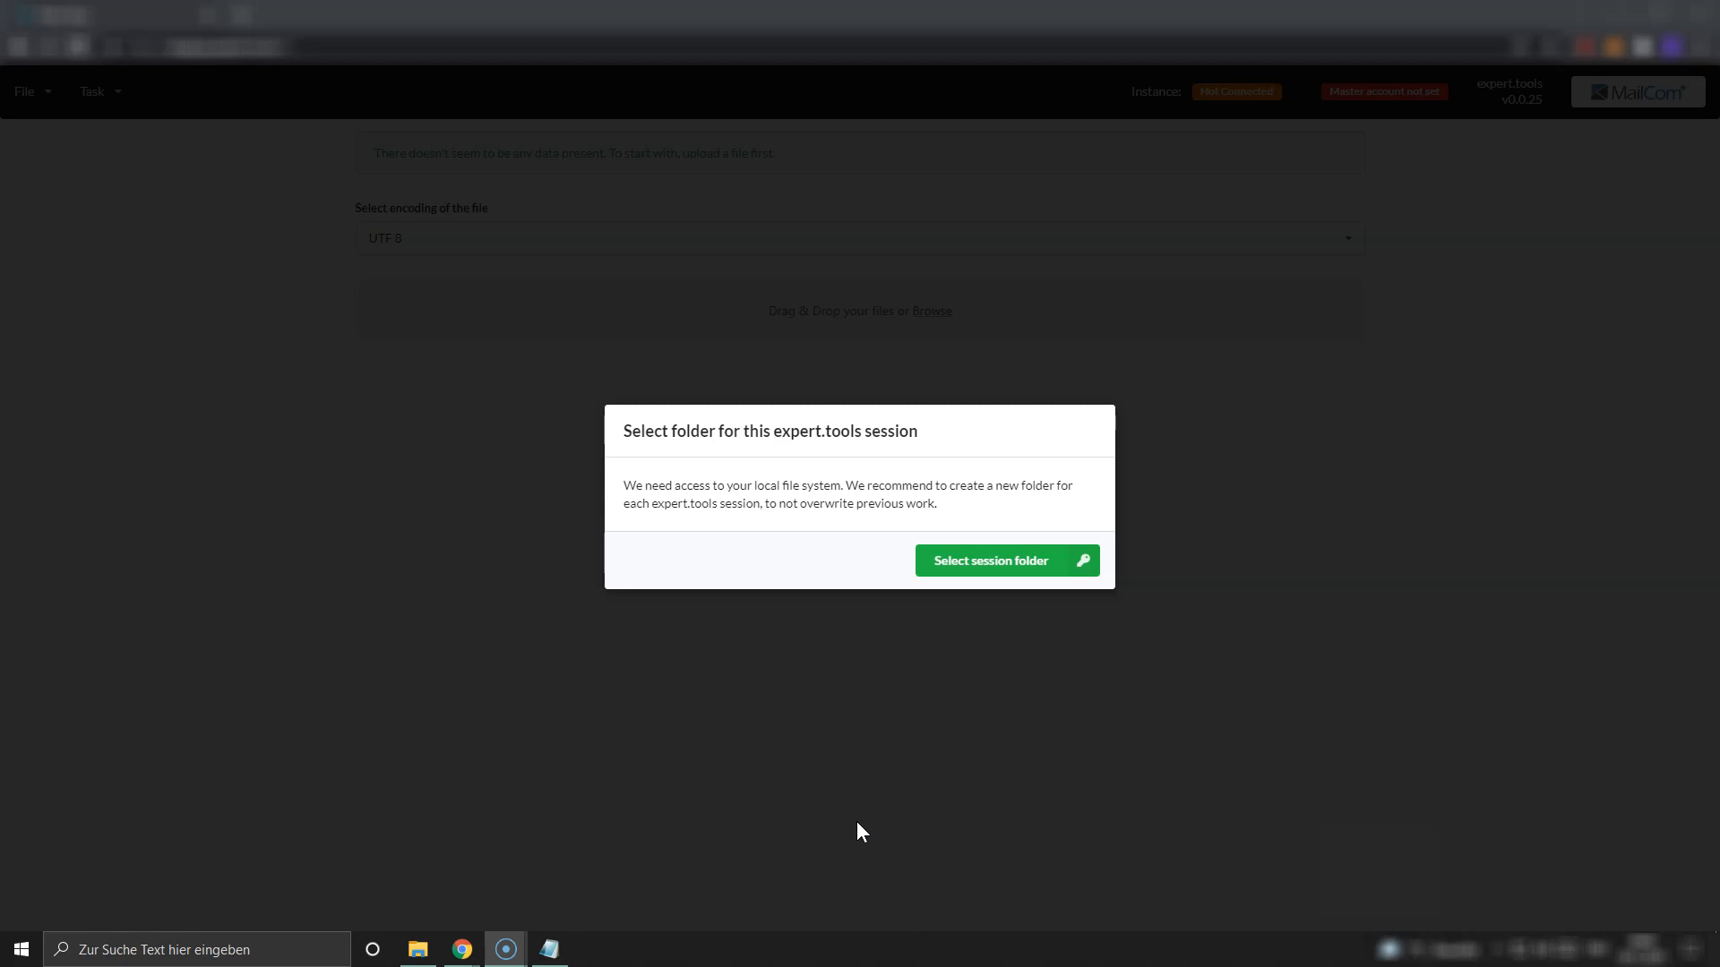
- Select a session folder for this expert.tools session and grant access to it
left_click(870, 828)
left_click(940, 583)
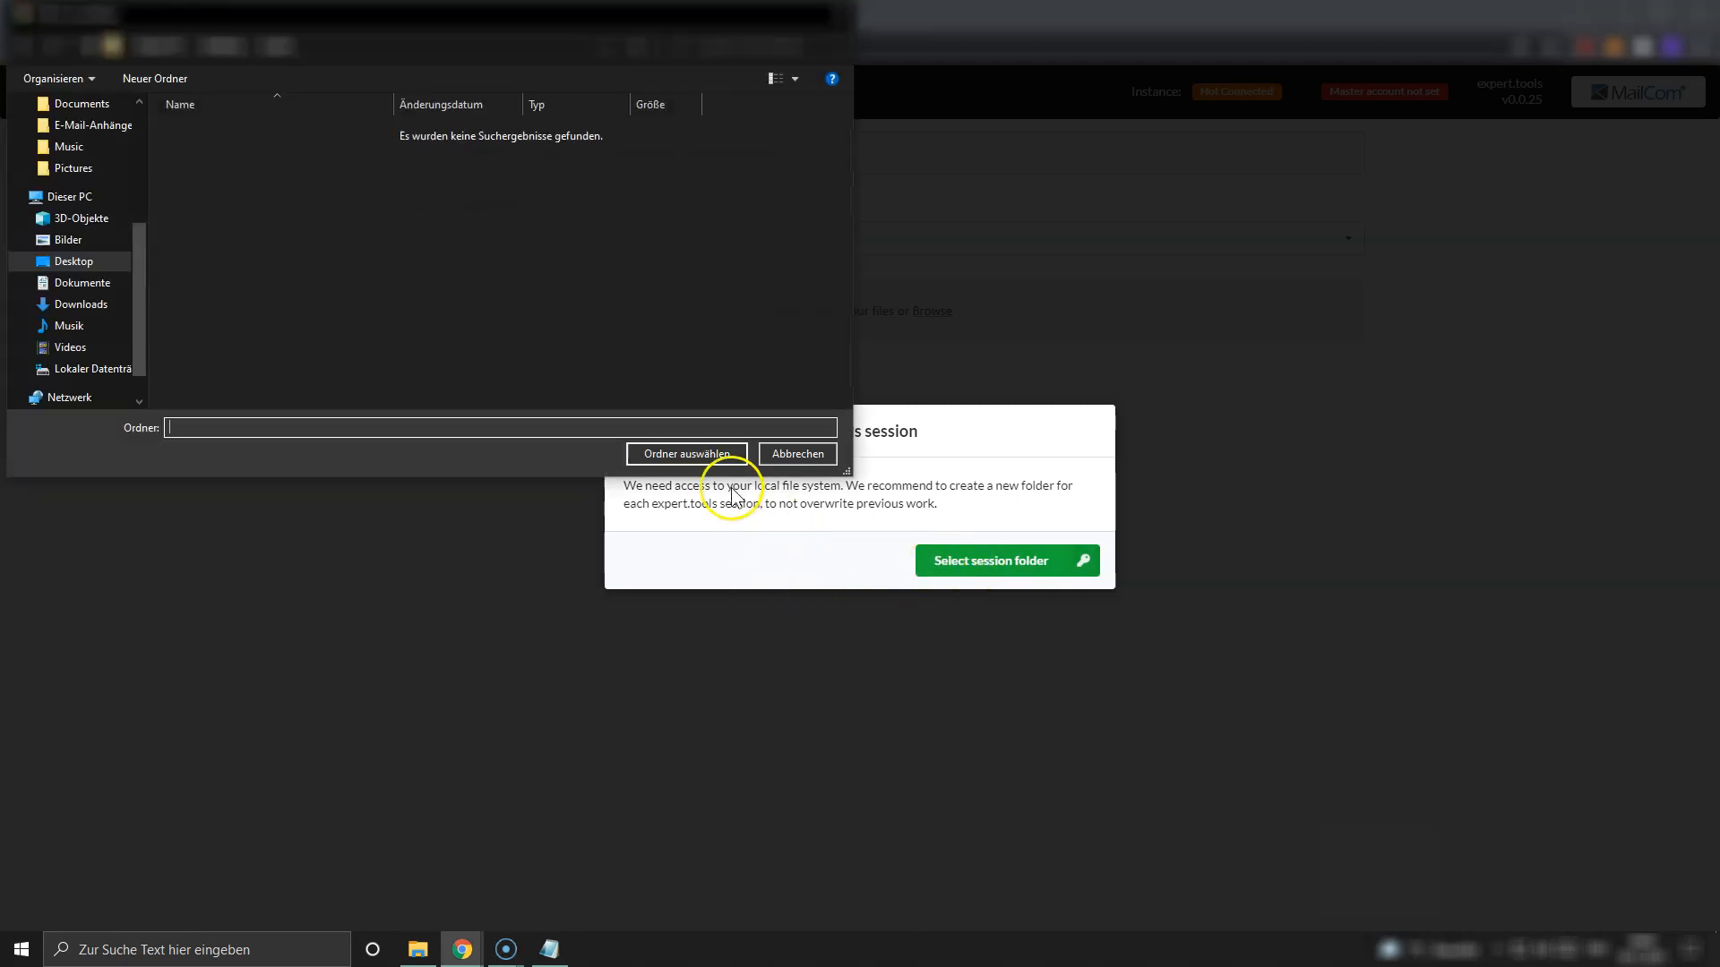
left_click(659, 454)
left_click(900, 166)
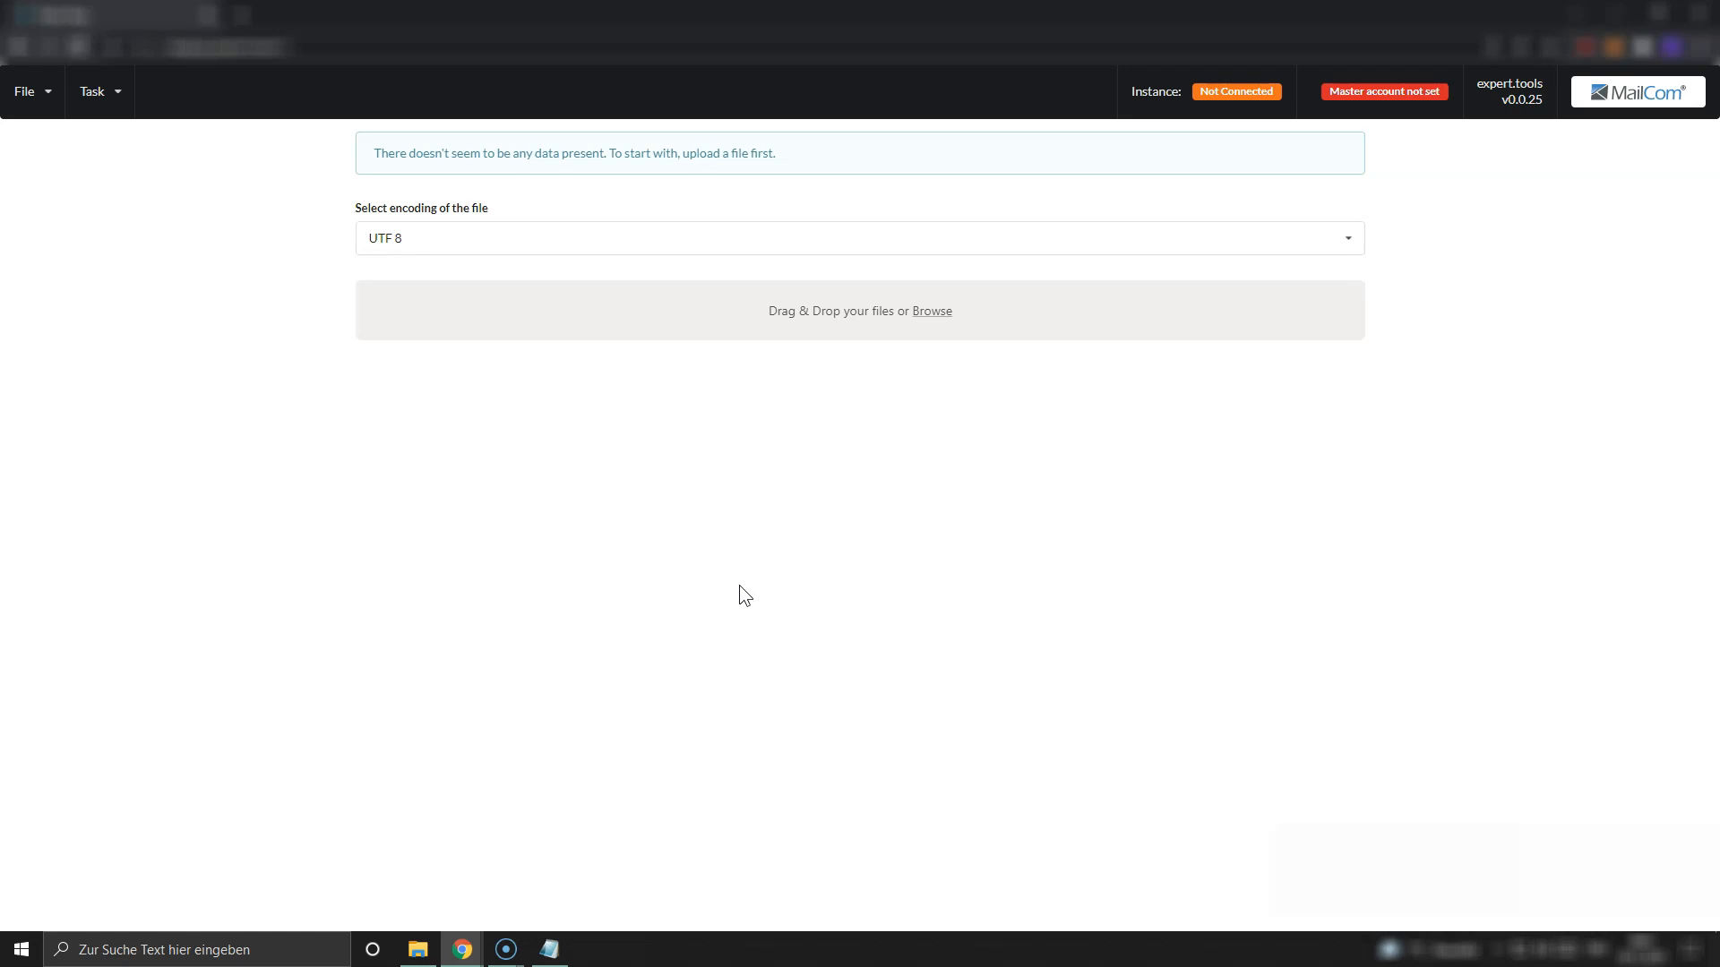
- Examine the header row and the semicolon-separated company records in the data file in the text editor, returning to expert.tools
left_click(549, 949)
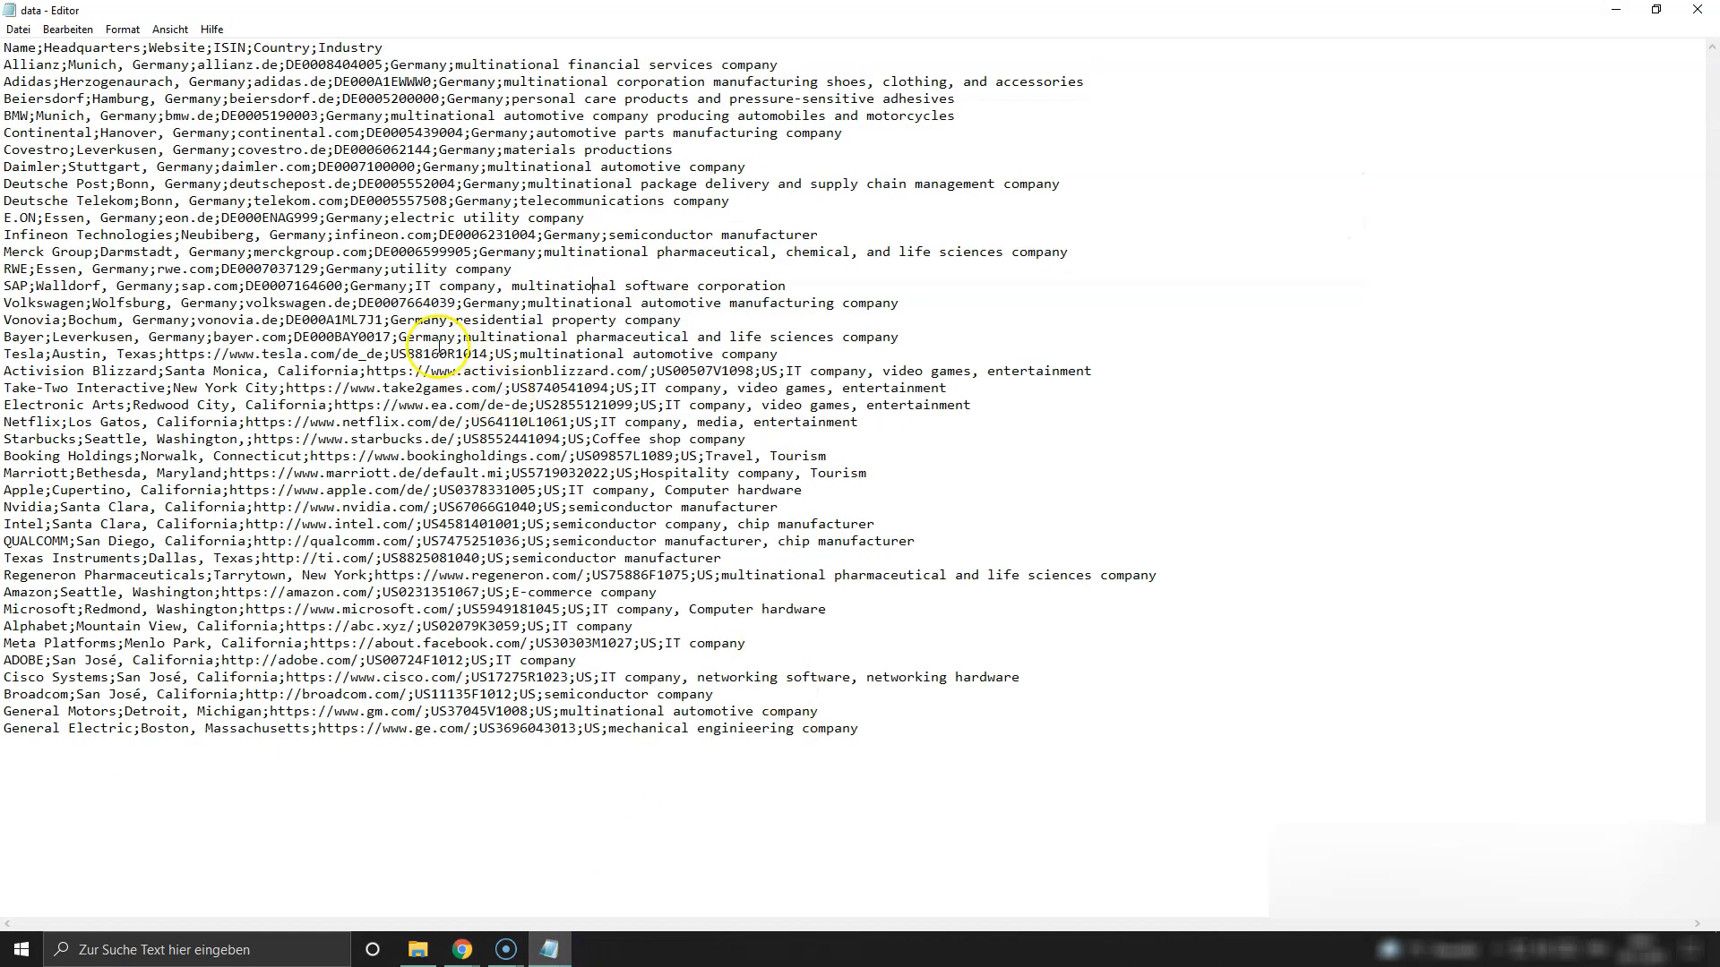
left_click(411, 50)
left_click_drag(411, 50, 5, 49)
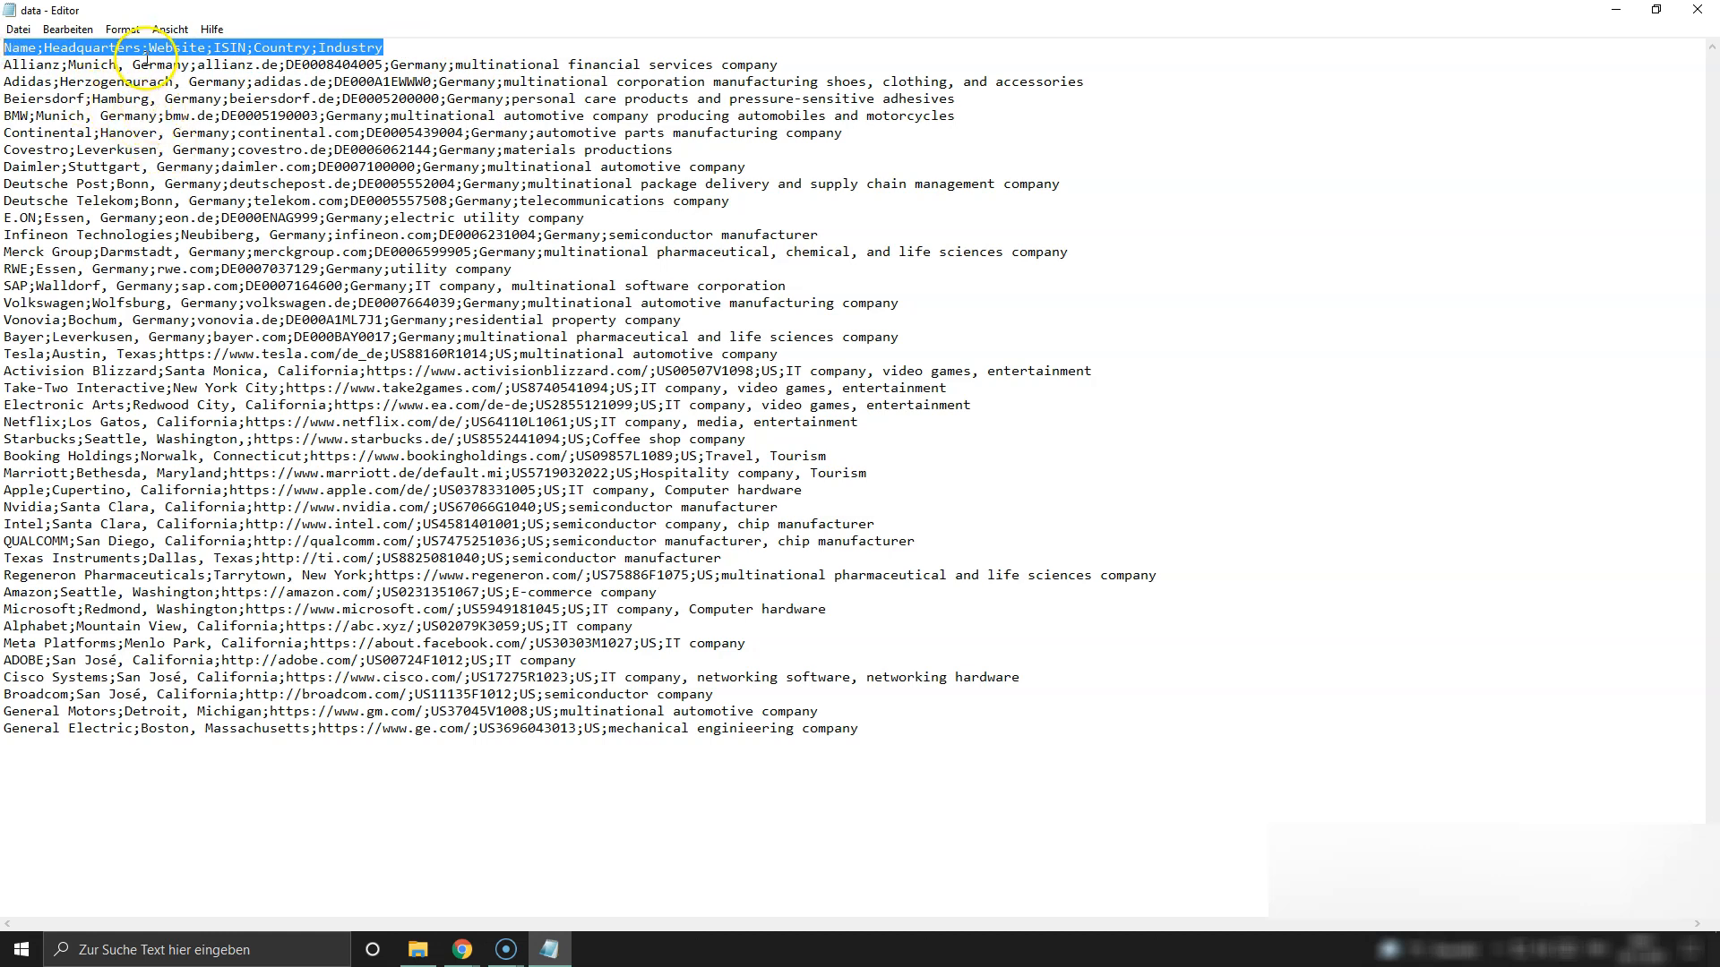
left_click(267, 167)
left_click_drag(4, 64, 620, 500)
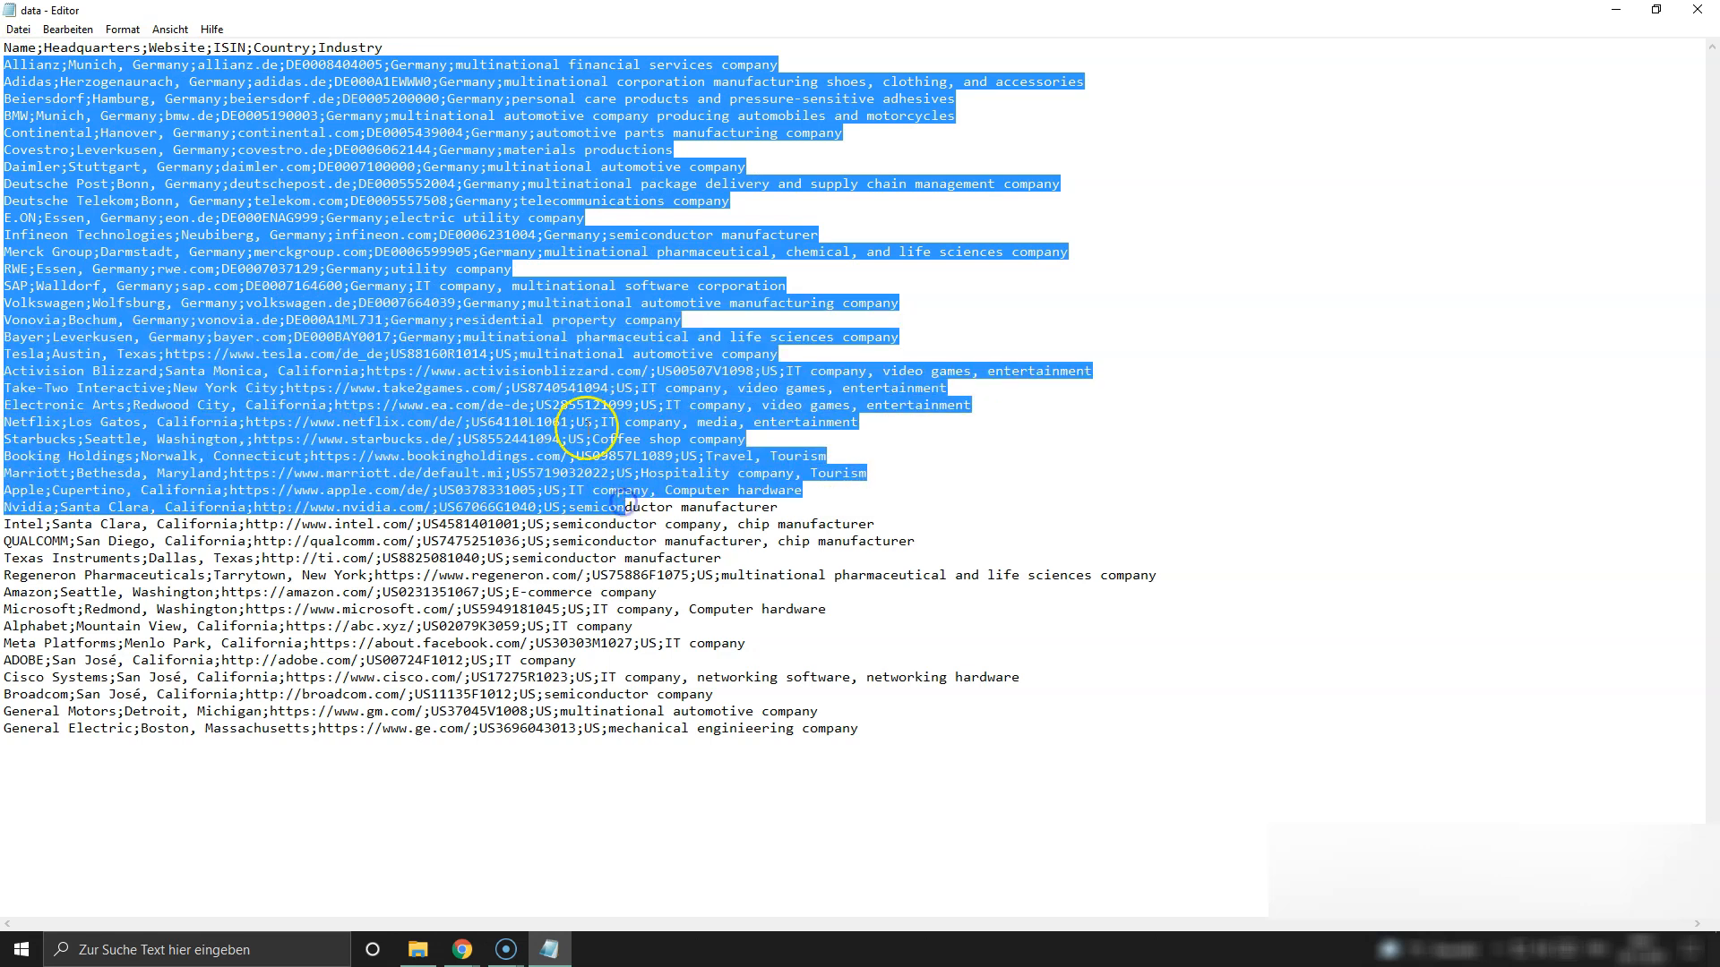
left_click(566, 384)
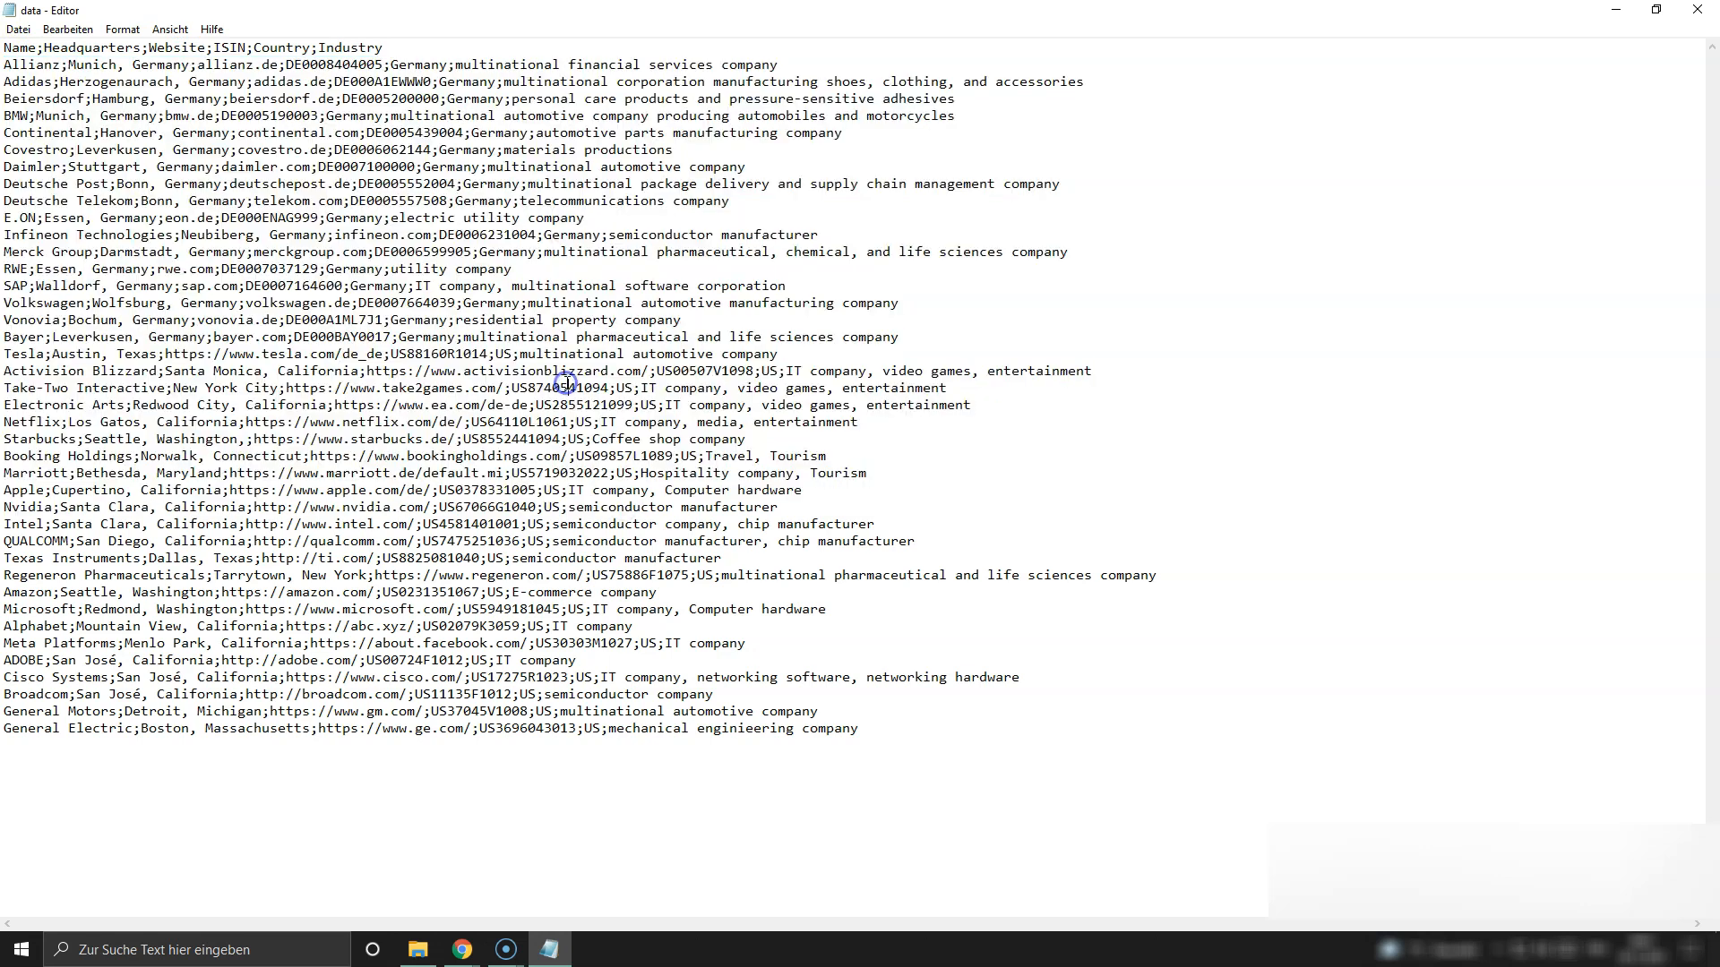
left_click(420, 321)
left_click_drag(247, 49, 256, 50)
left_click(679, 485)
left_click(551, 951)
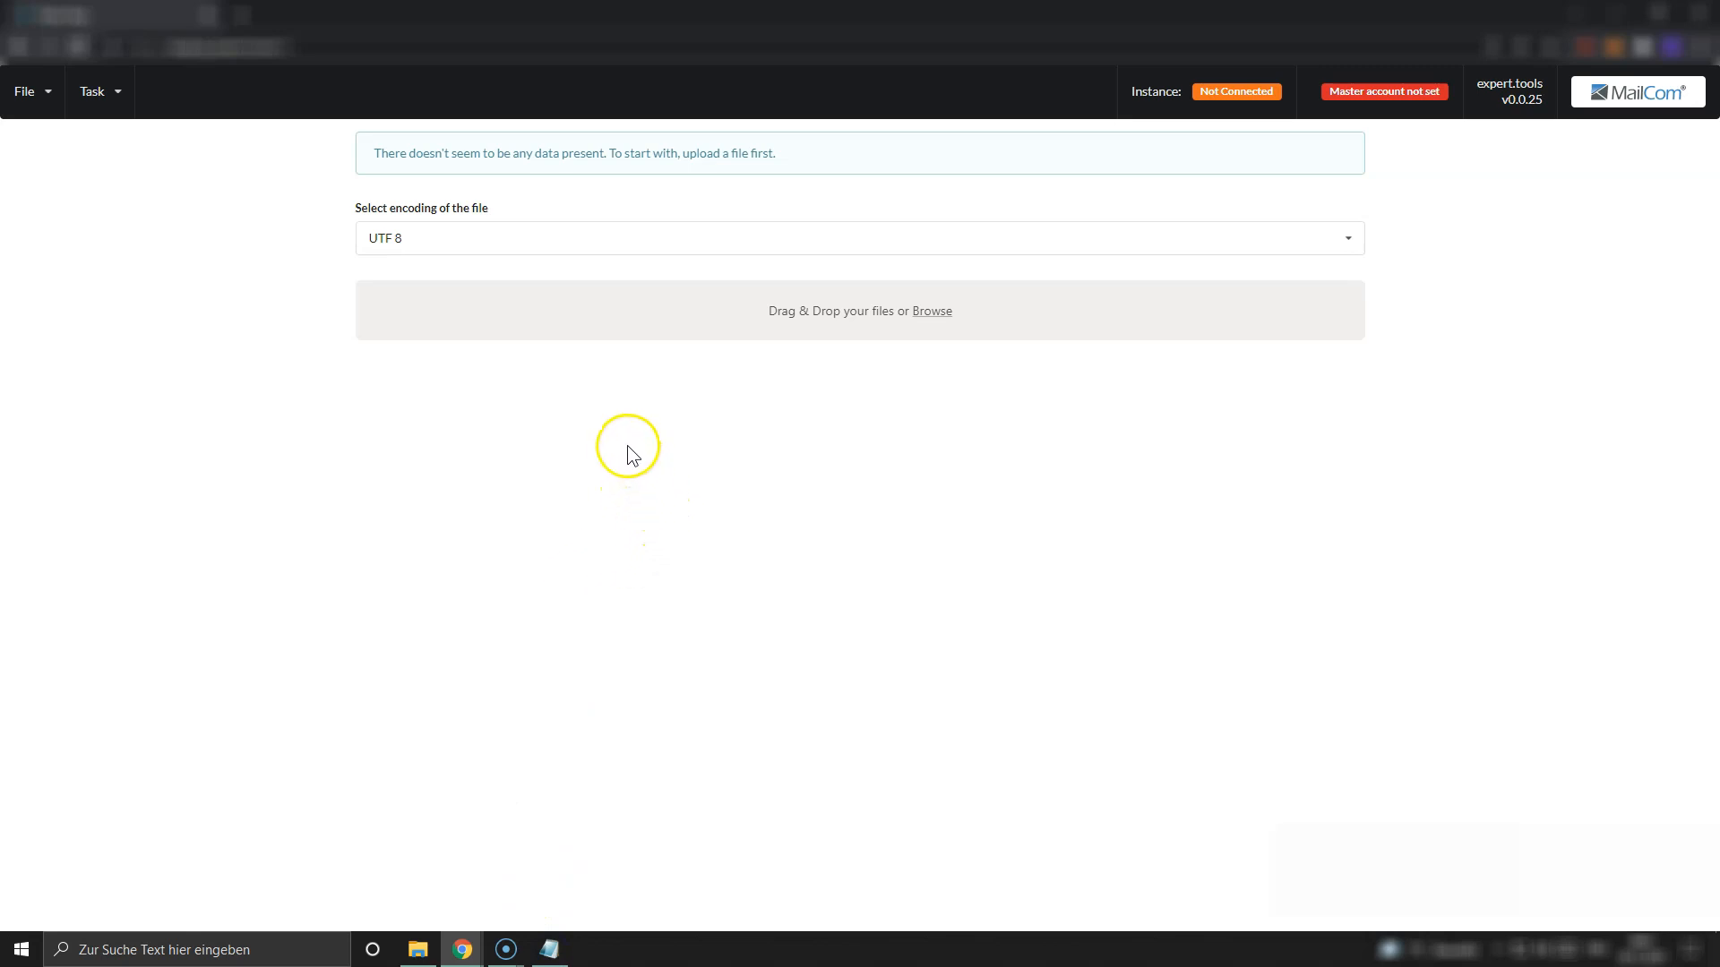
- Choose UTF 8 as the file encoding and upload the data CSV file from the Expert folder
left_click(582, 243)
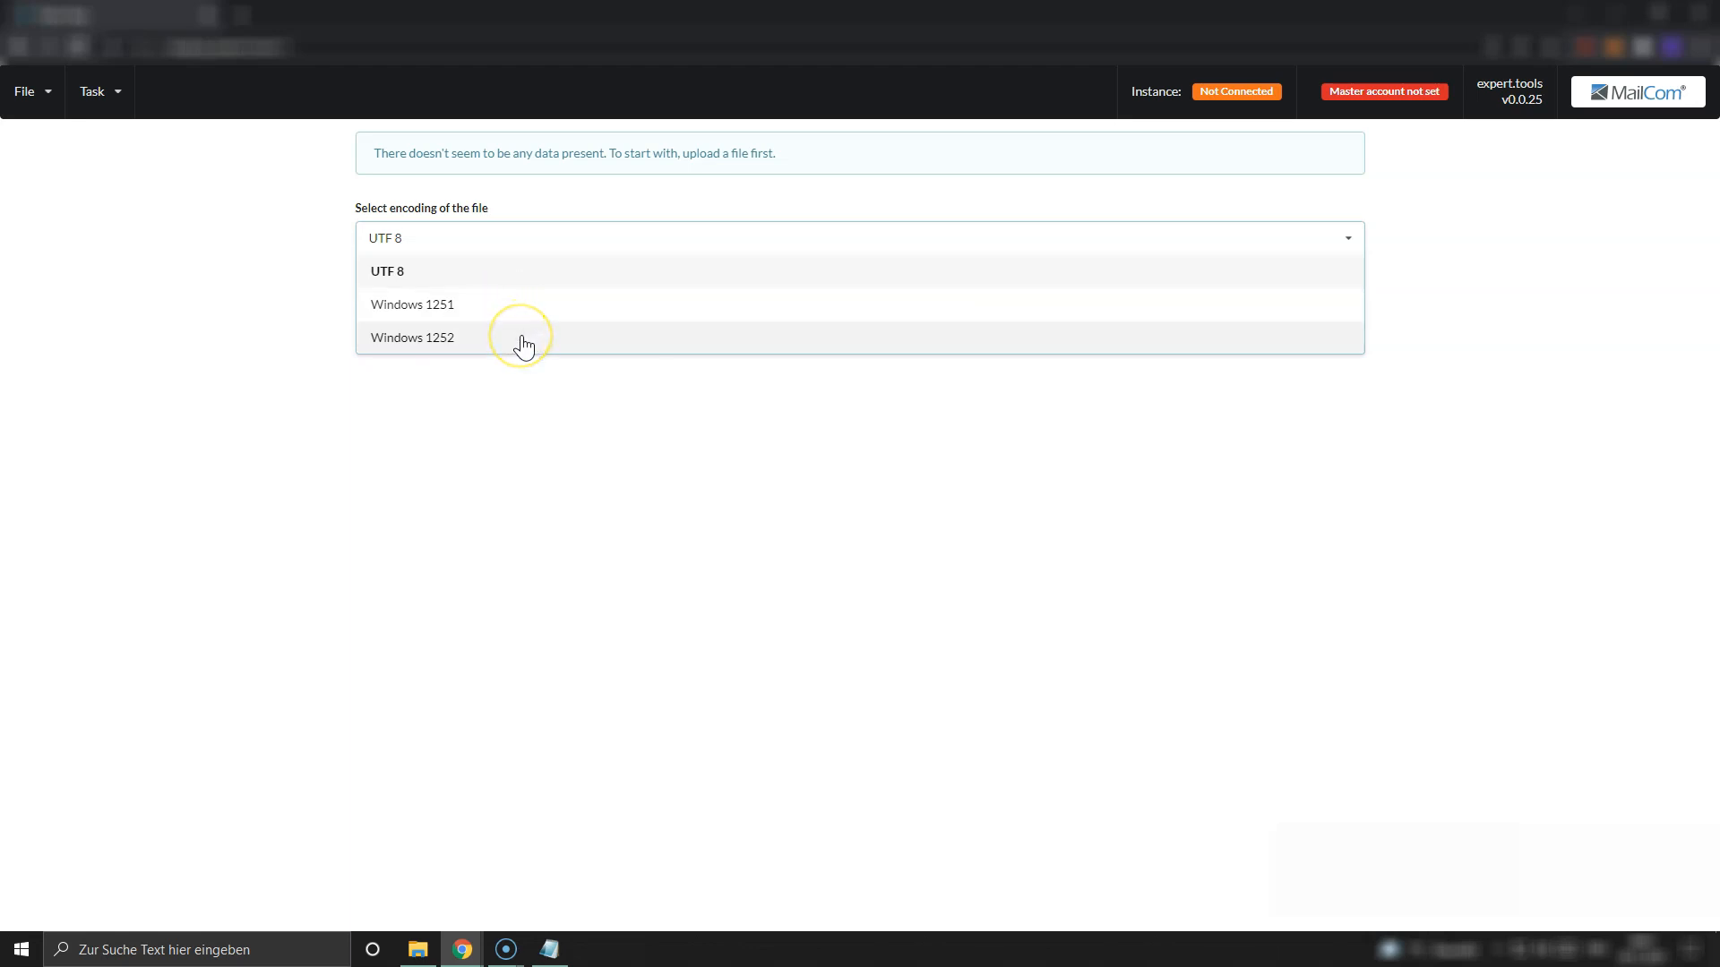
left_click(476, 278)
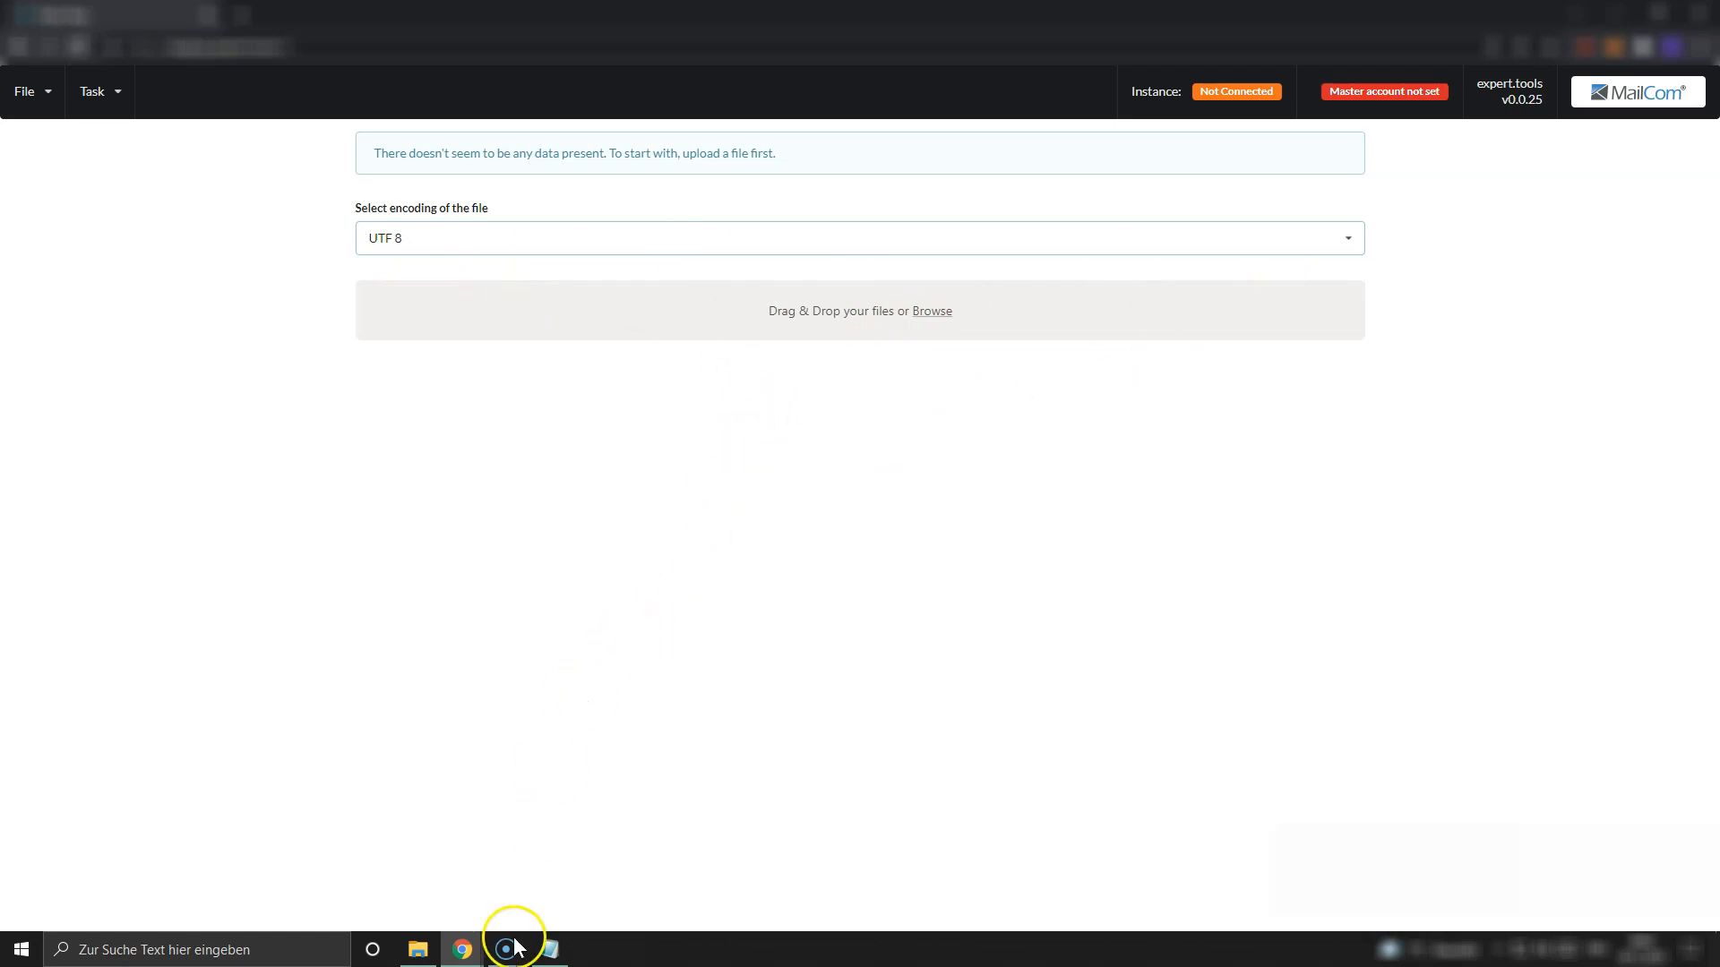
left_click(417, 951)
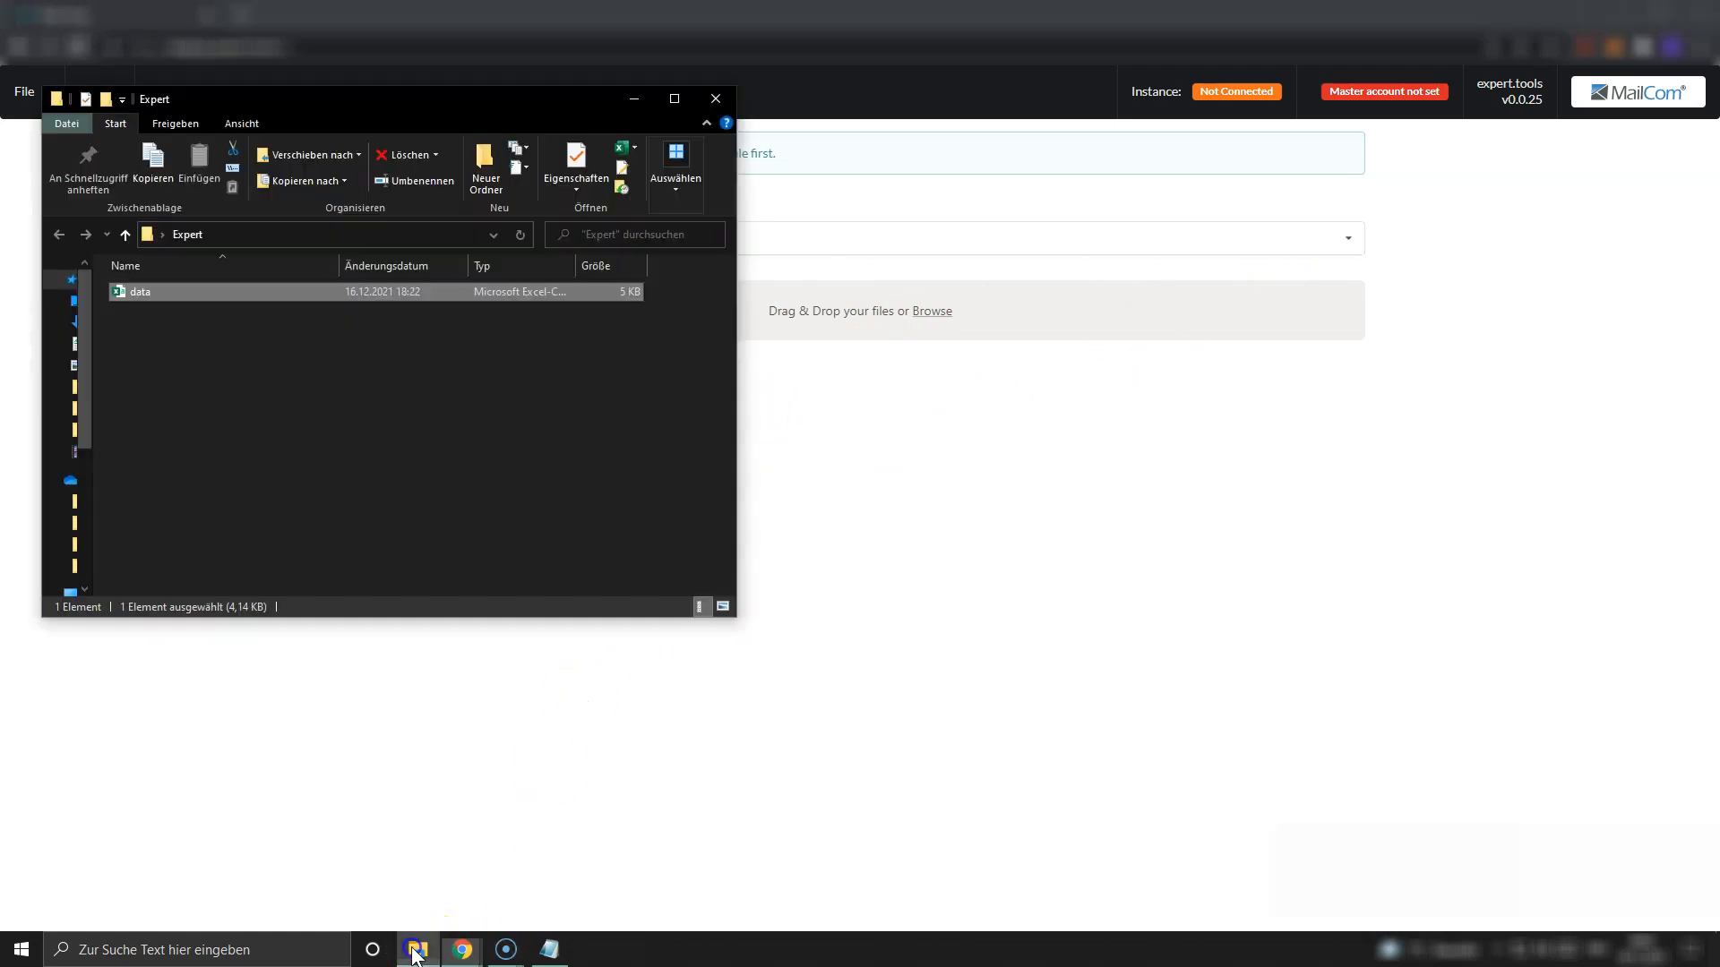
left_click(379, 467)
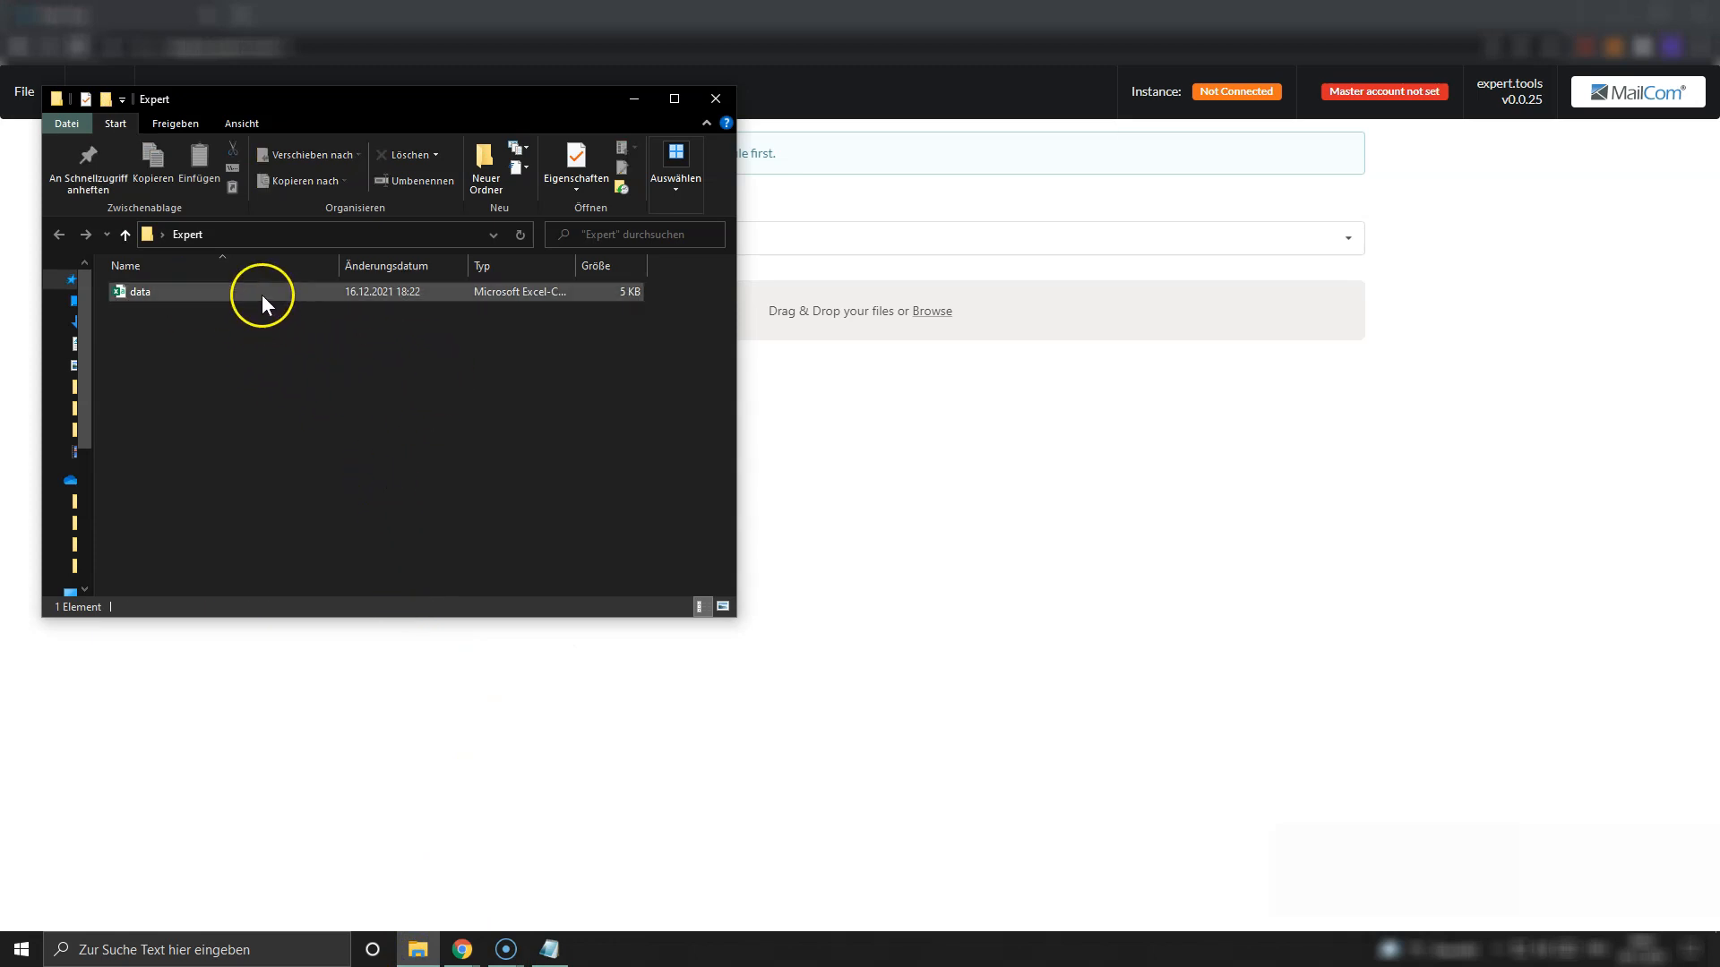
left_click(213, 299)
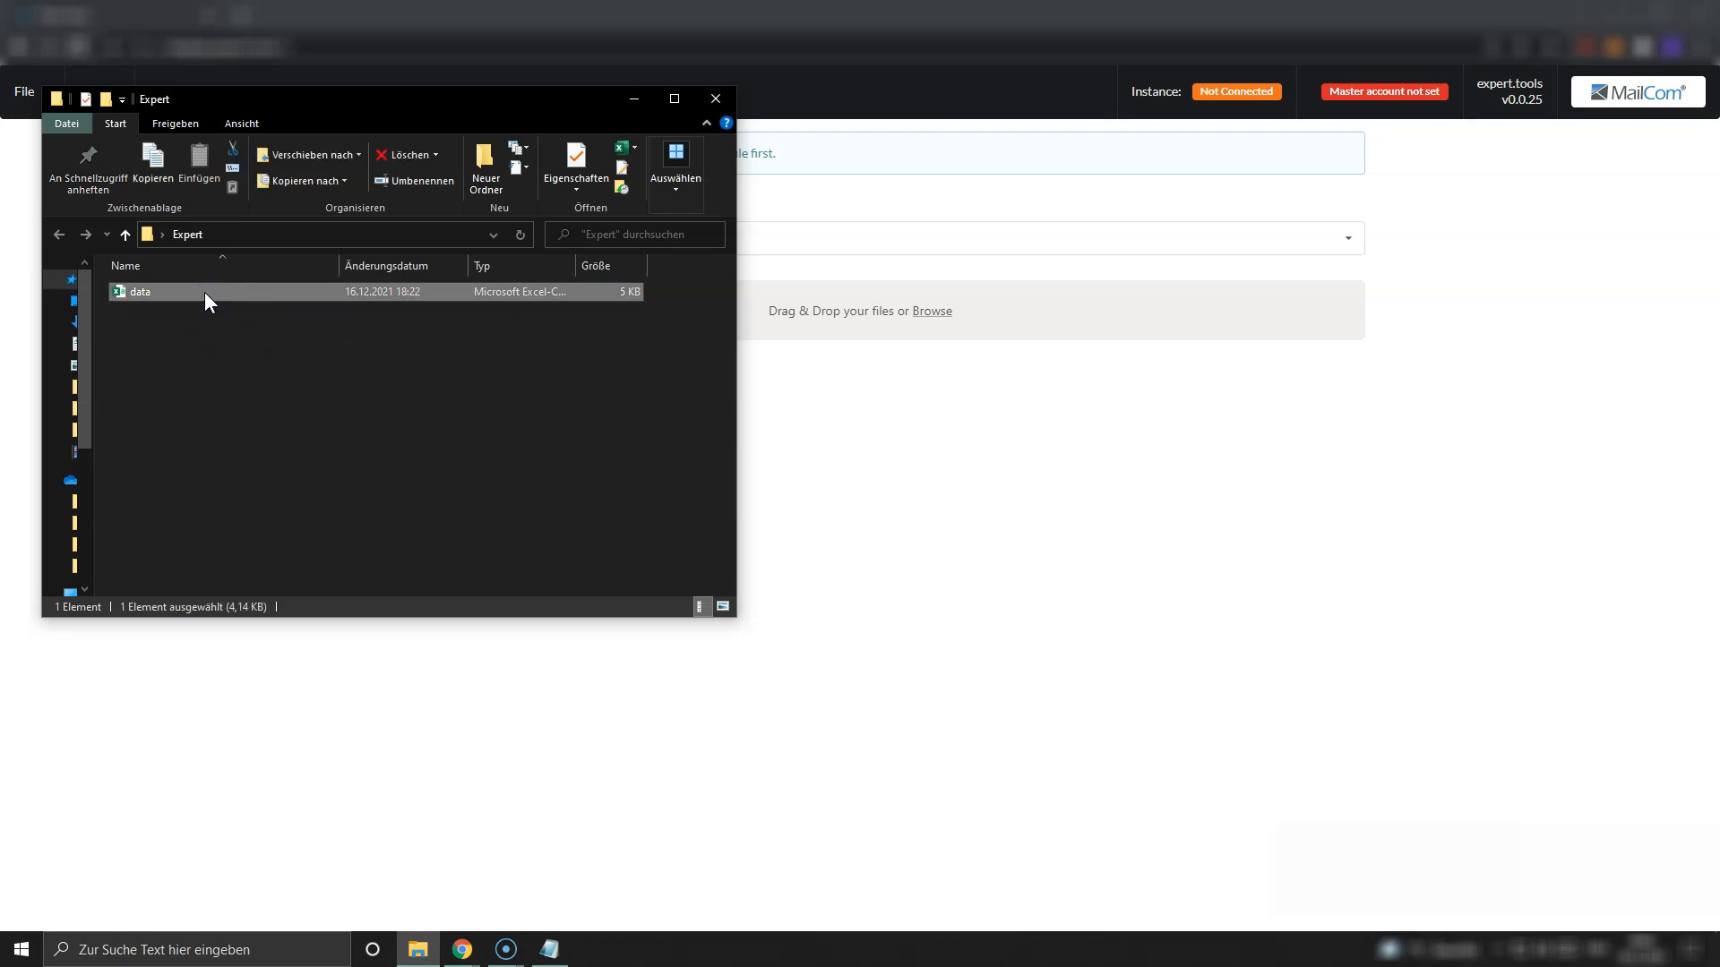
left_click_drag(204, 292, 1050, 313)
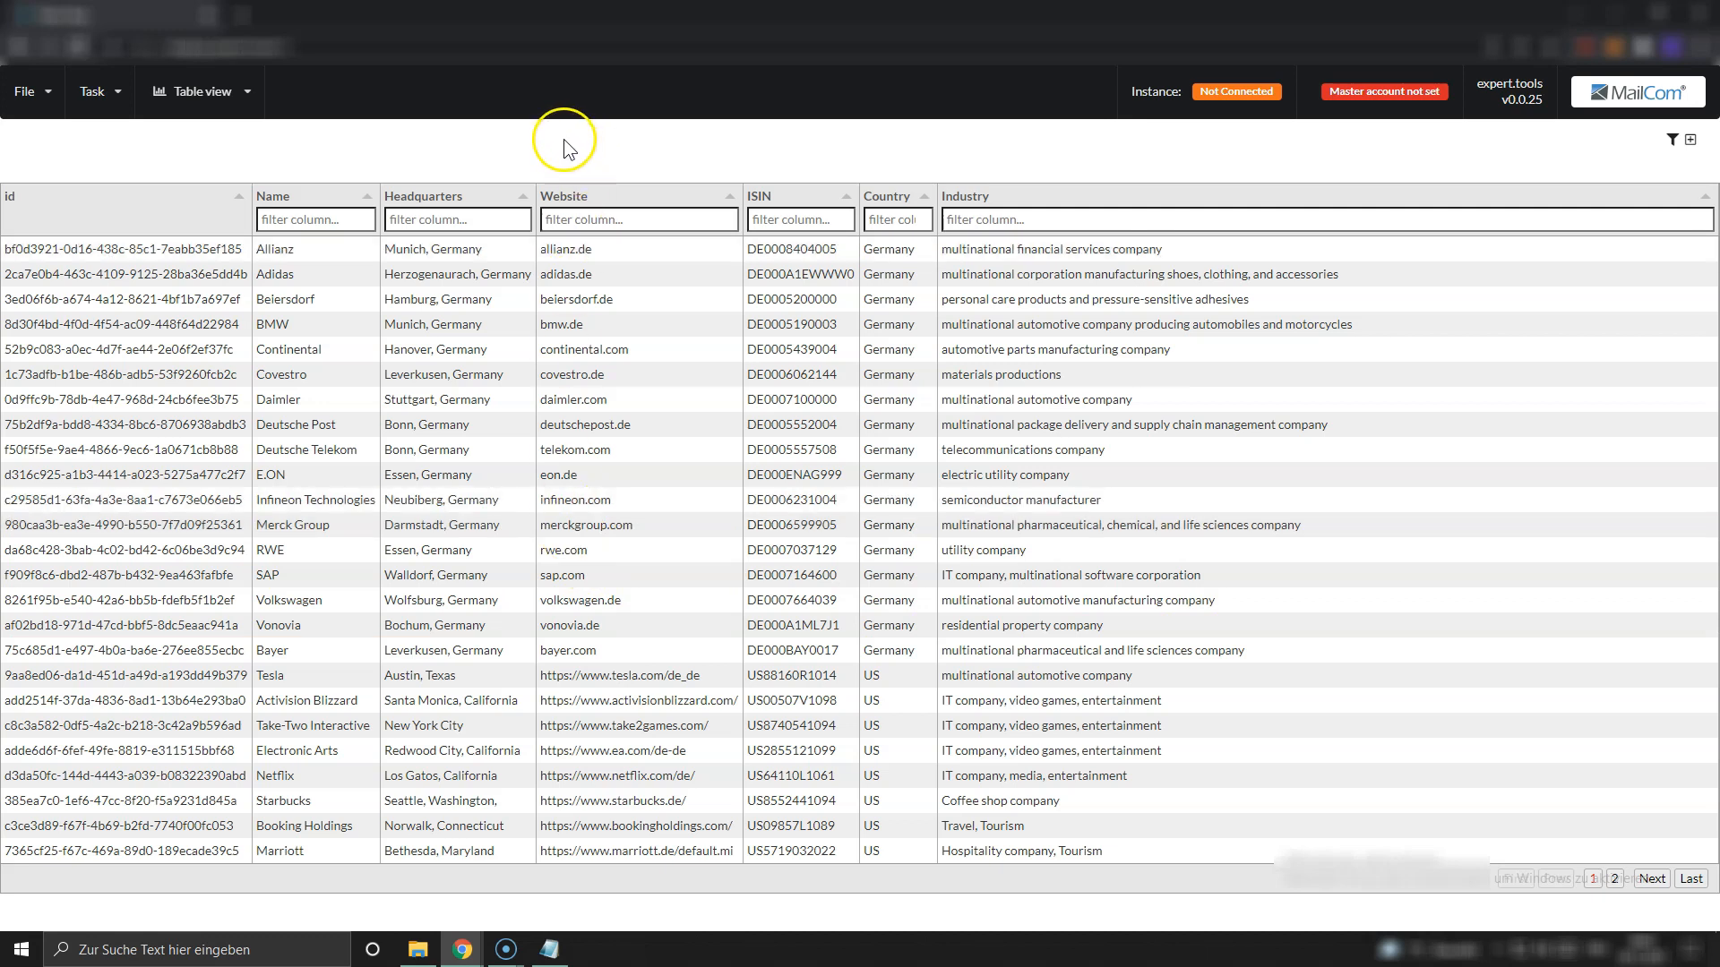
left_click(27, 93)
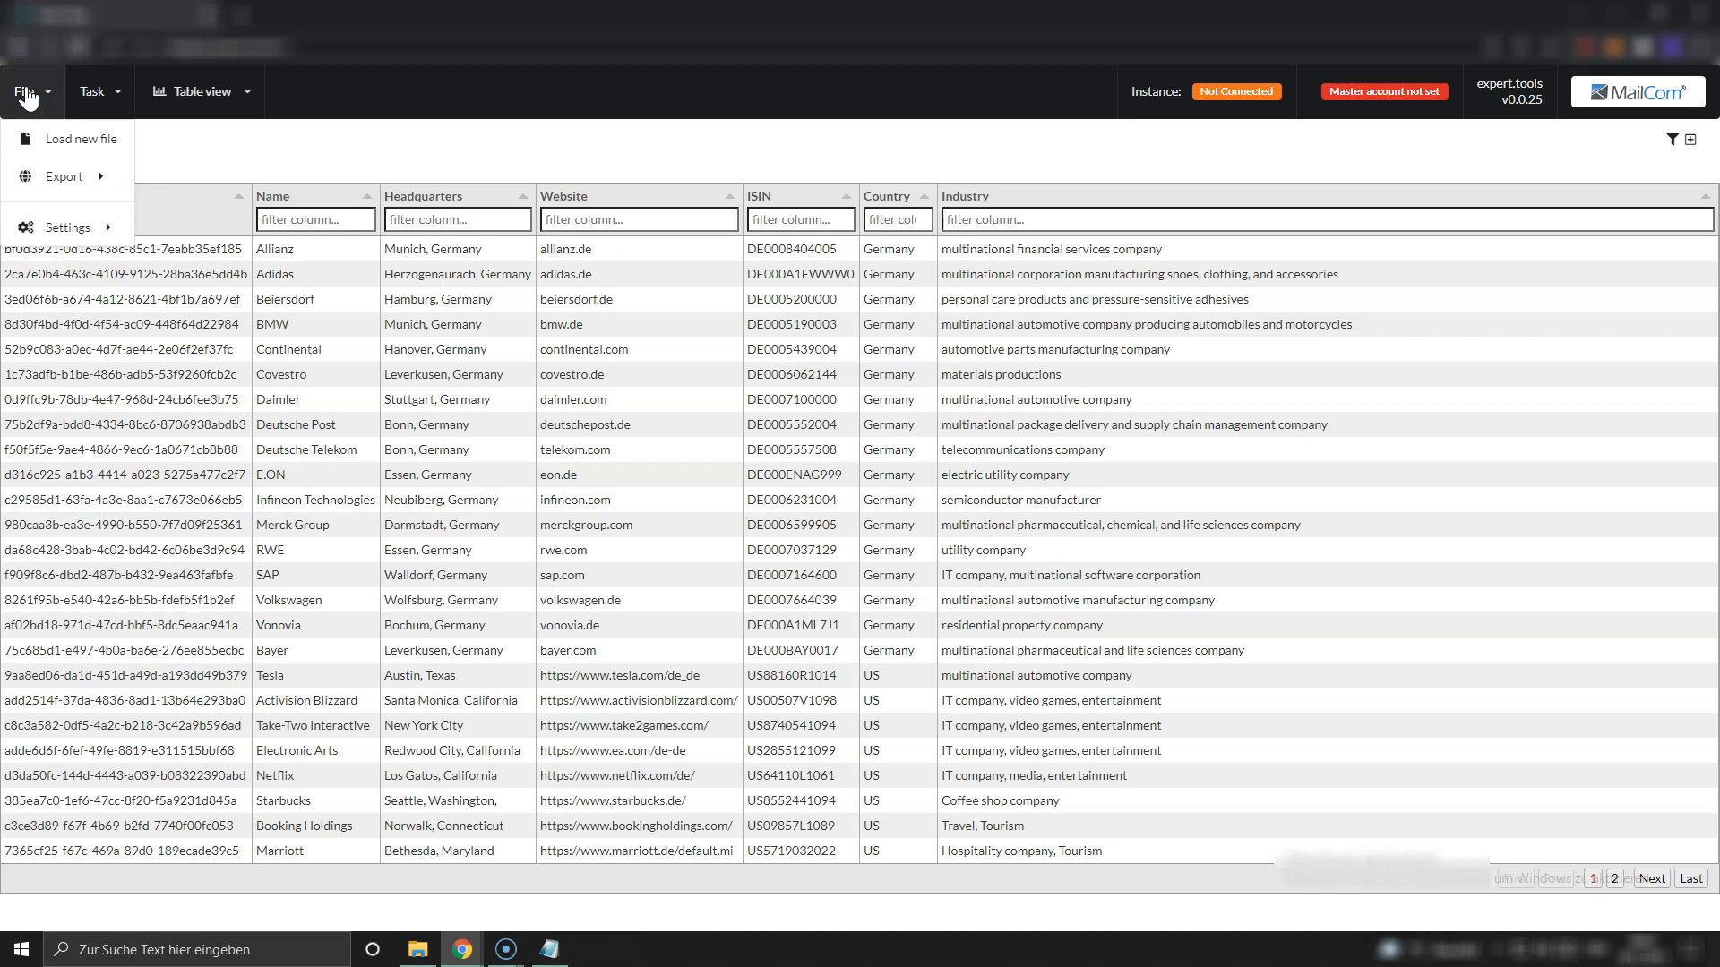
left_click(116, 100)
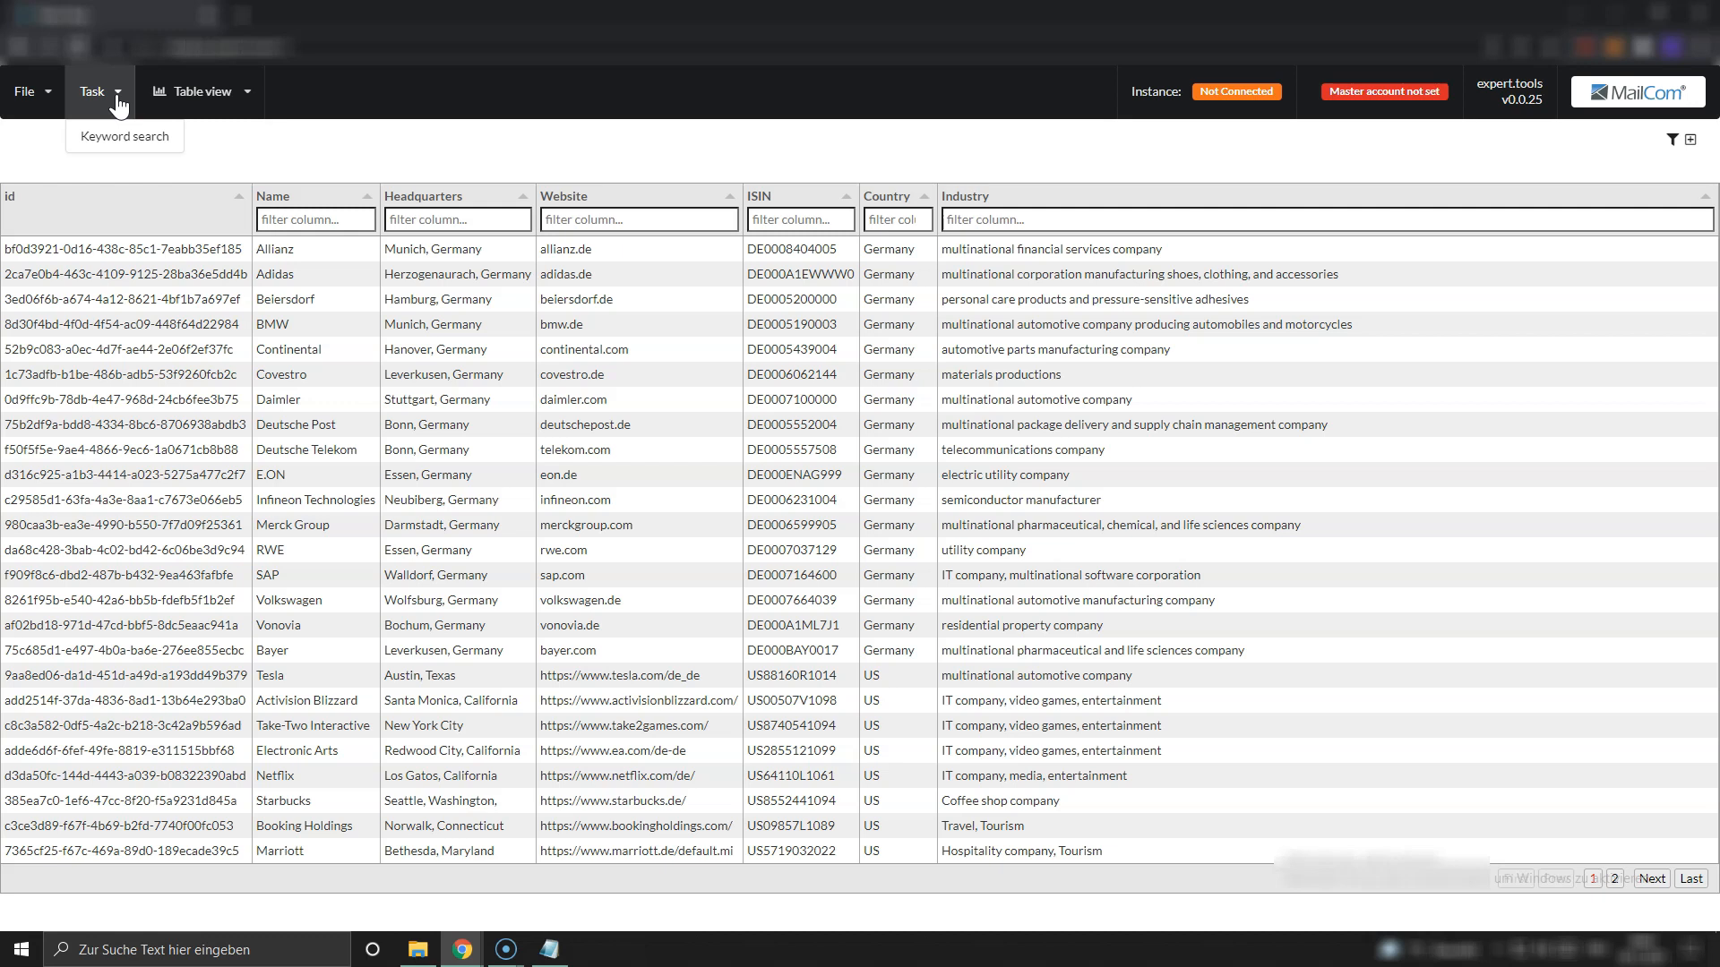
mouse_move(181, 100)
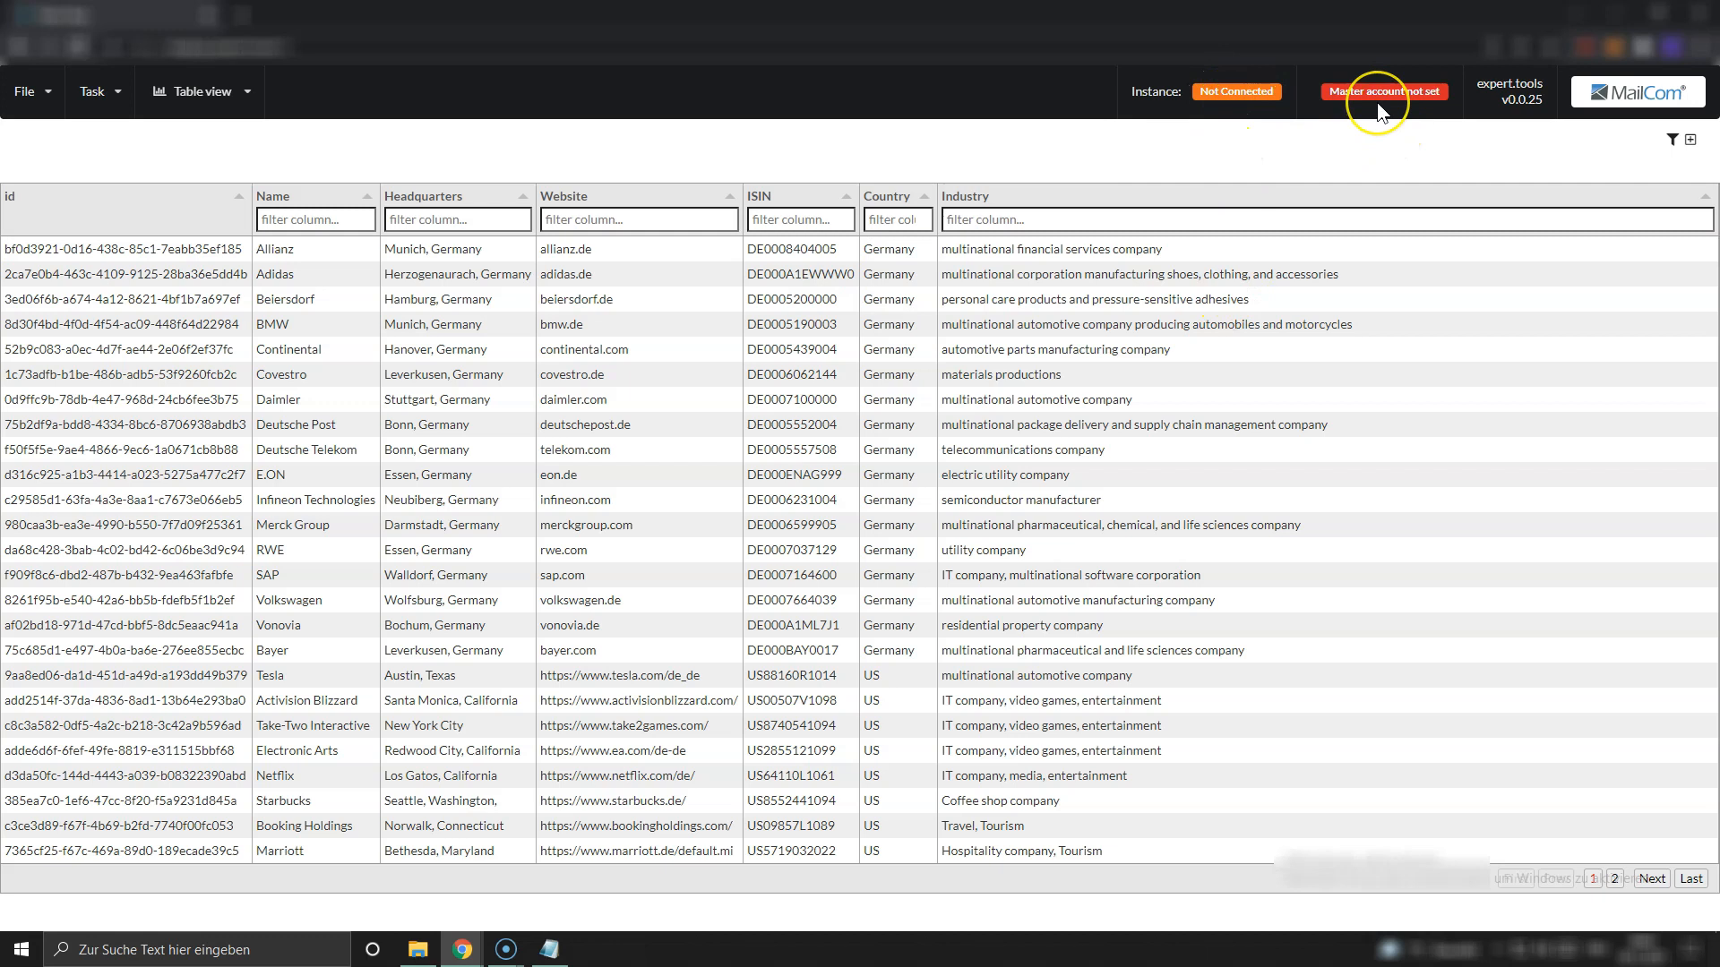
left_click(1527, 103)
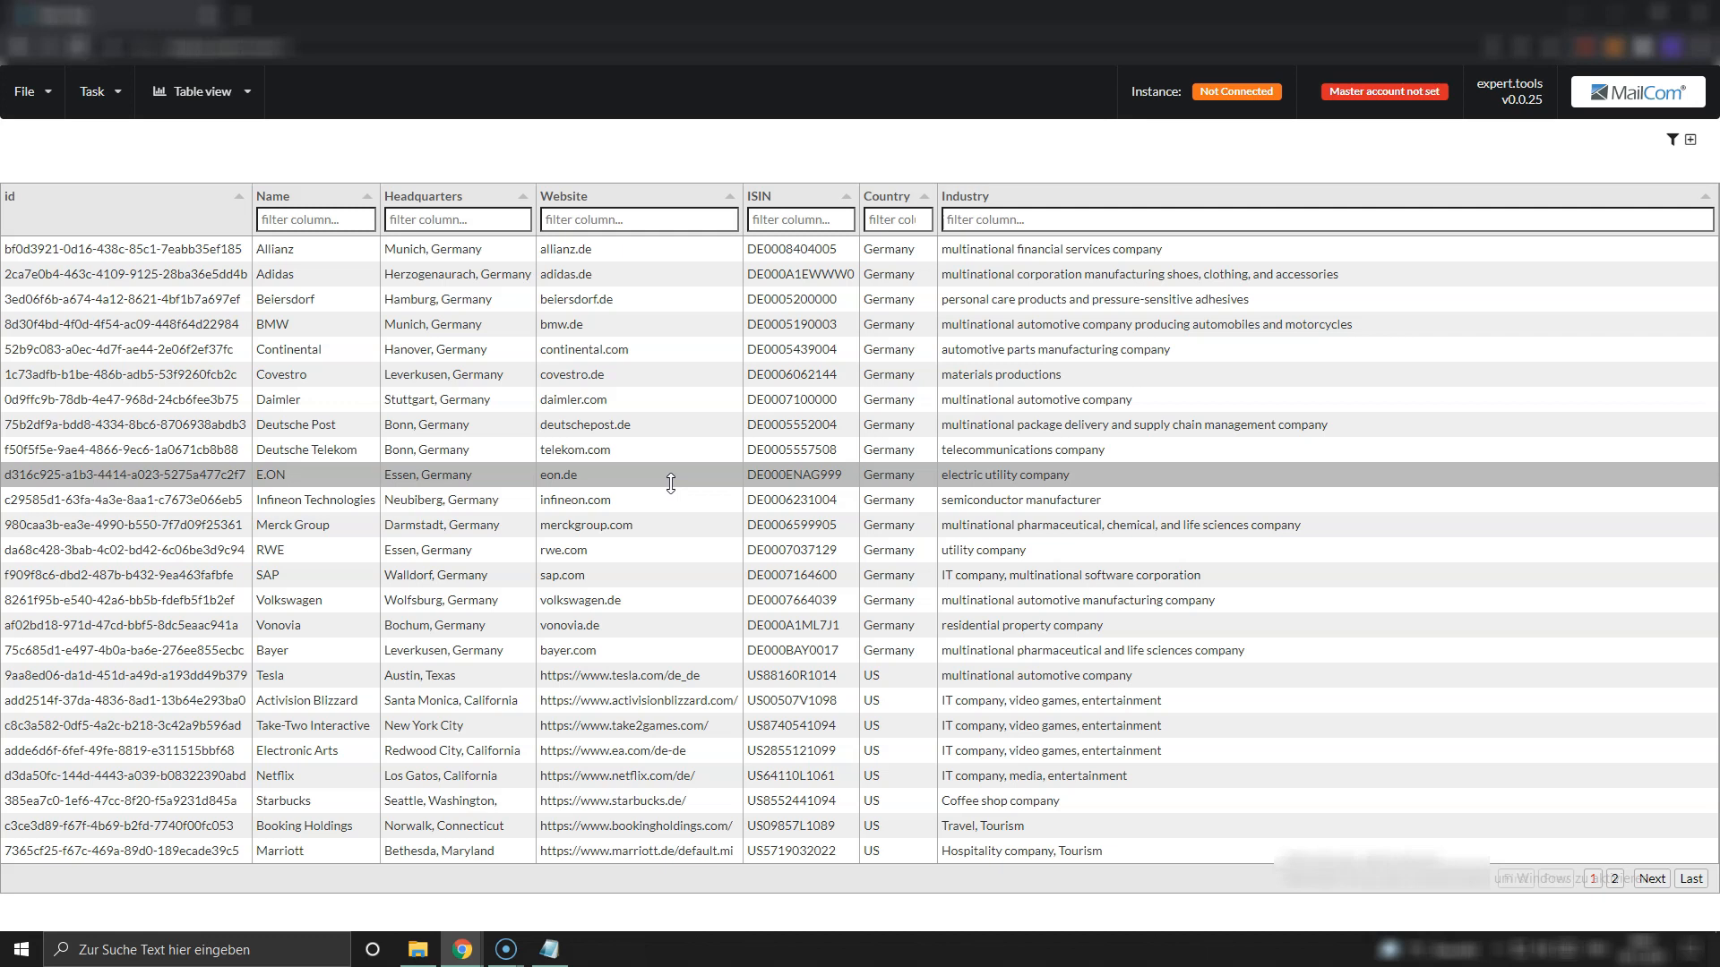
- Hide the id, Headquarters and ISIN columns in the table with the column filter
left_click(1671, 143)
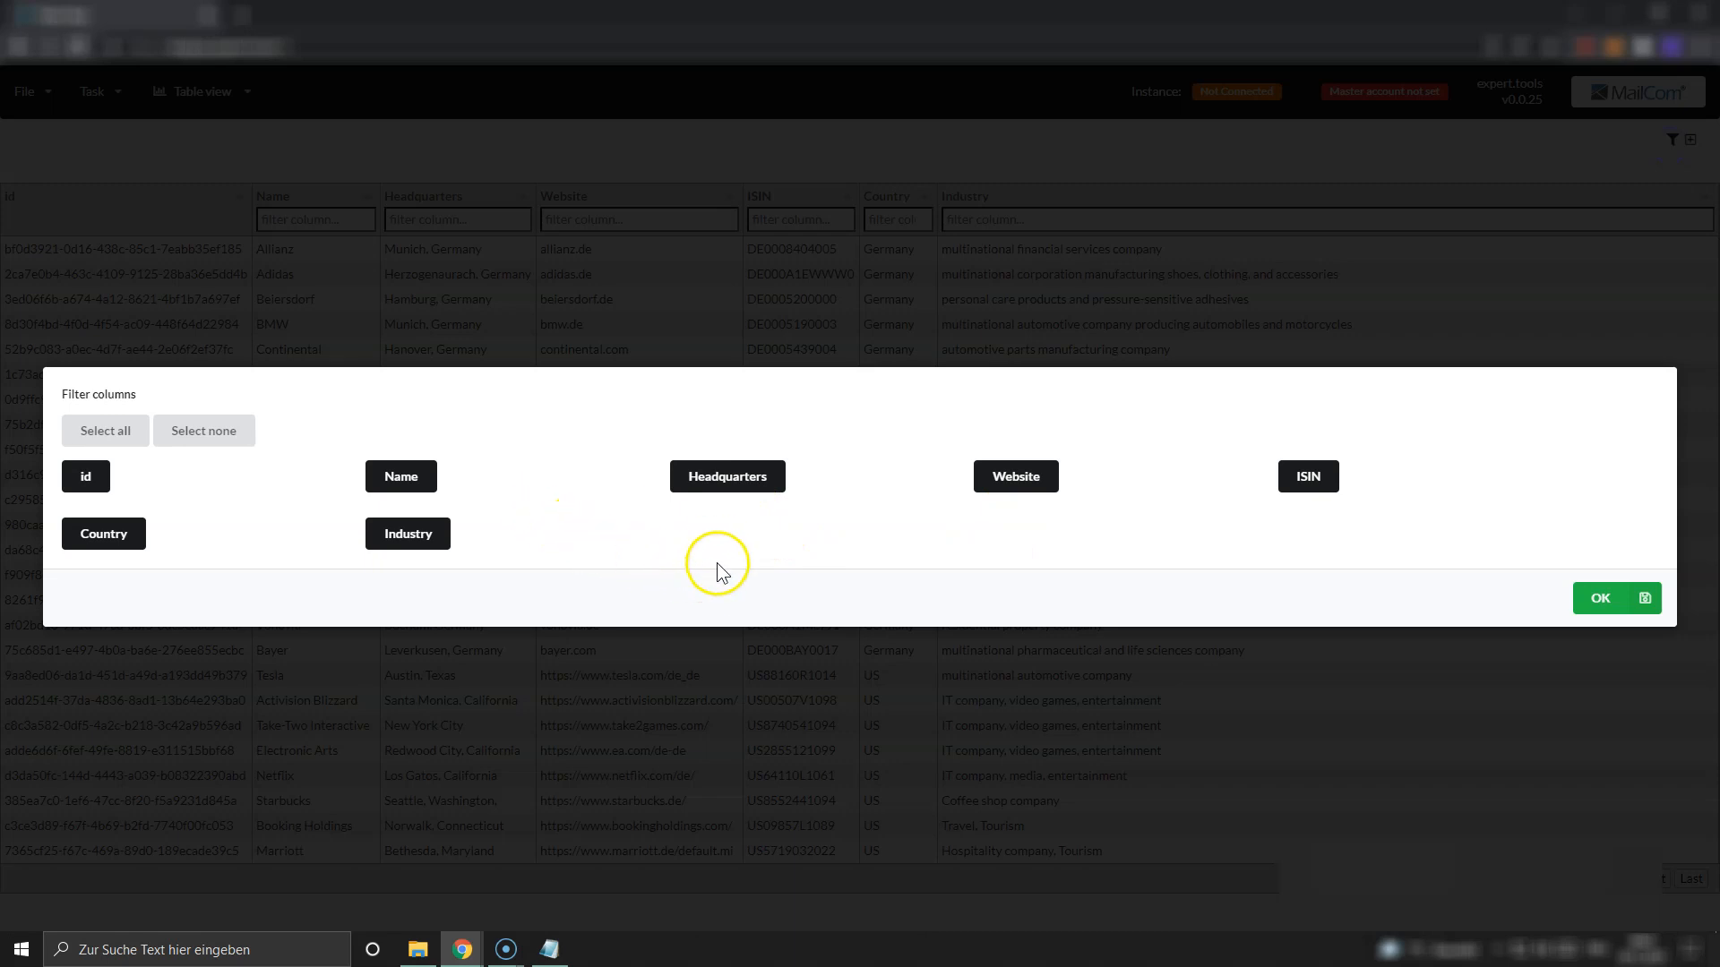
left_click(90, 481)
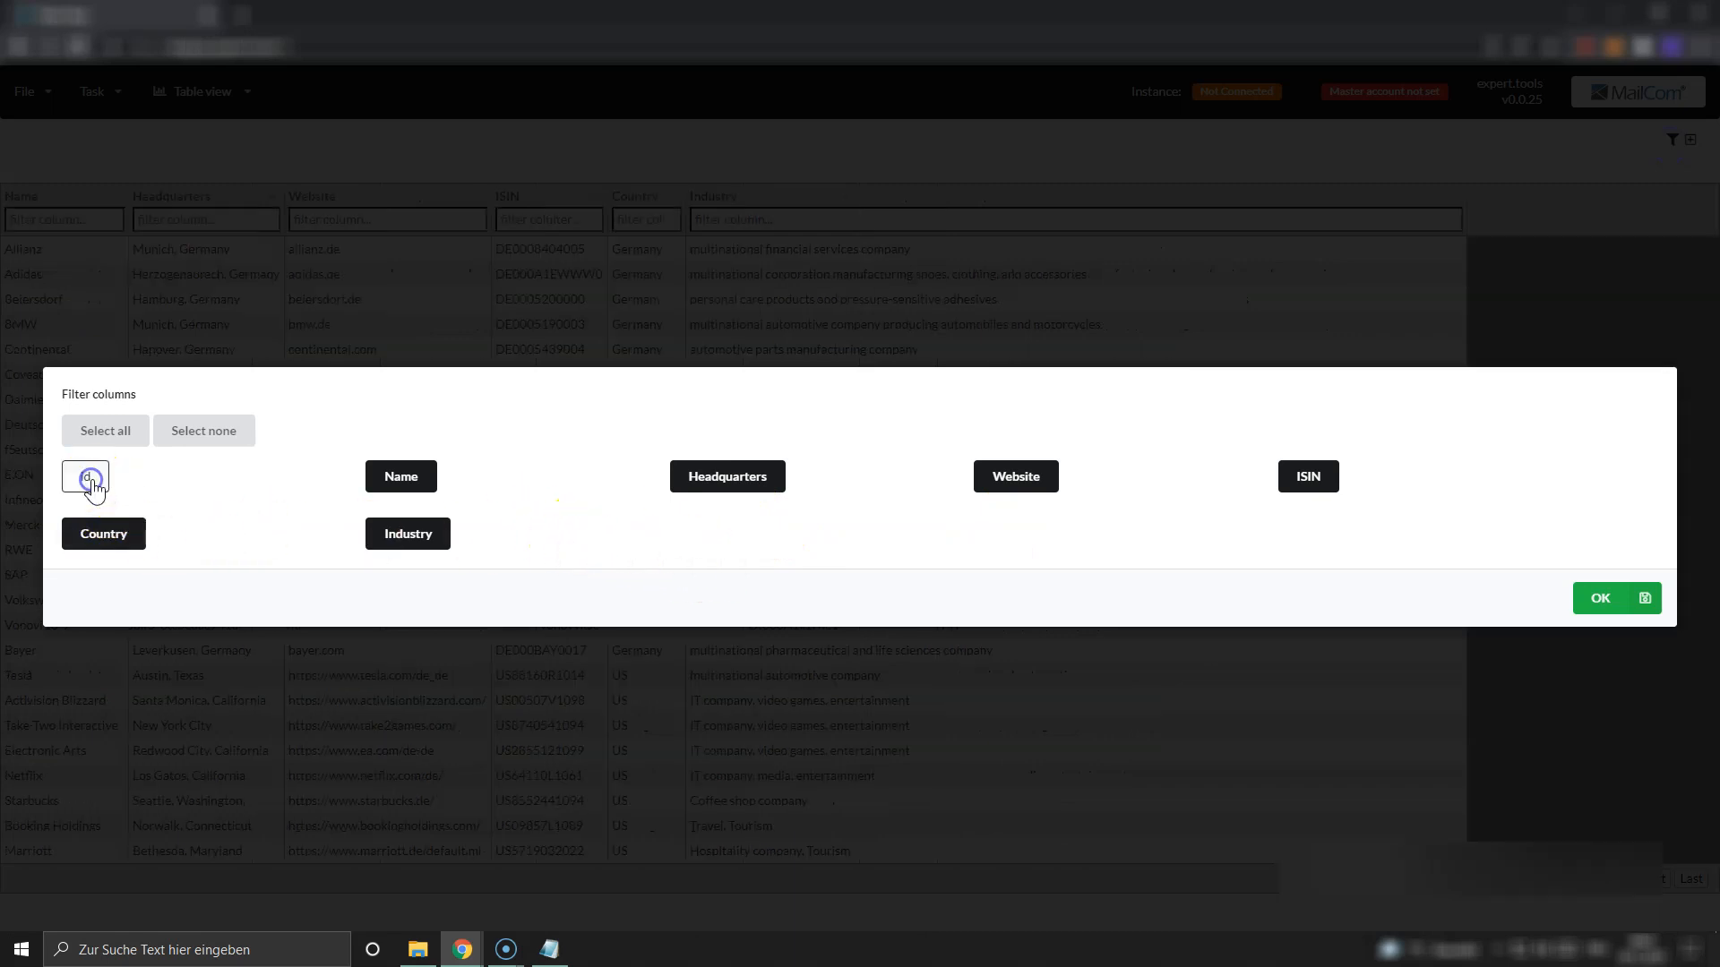
left_click(89, 481)
left_click(92, 482)
left_click(92, 482)
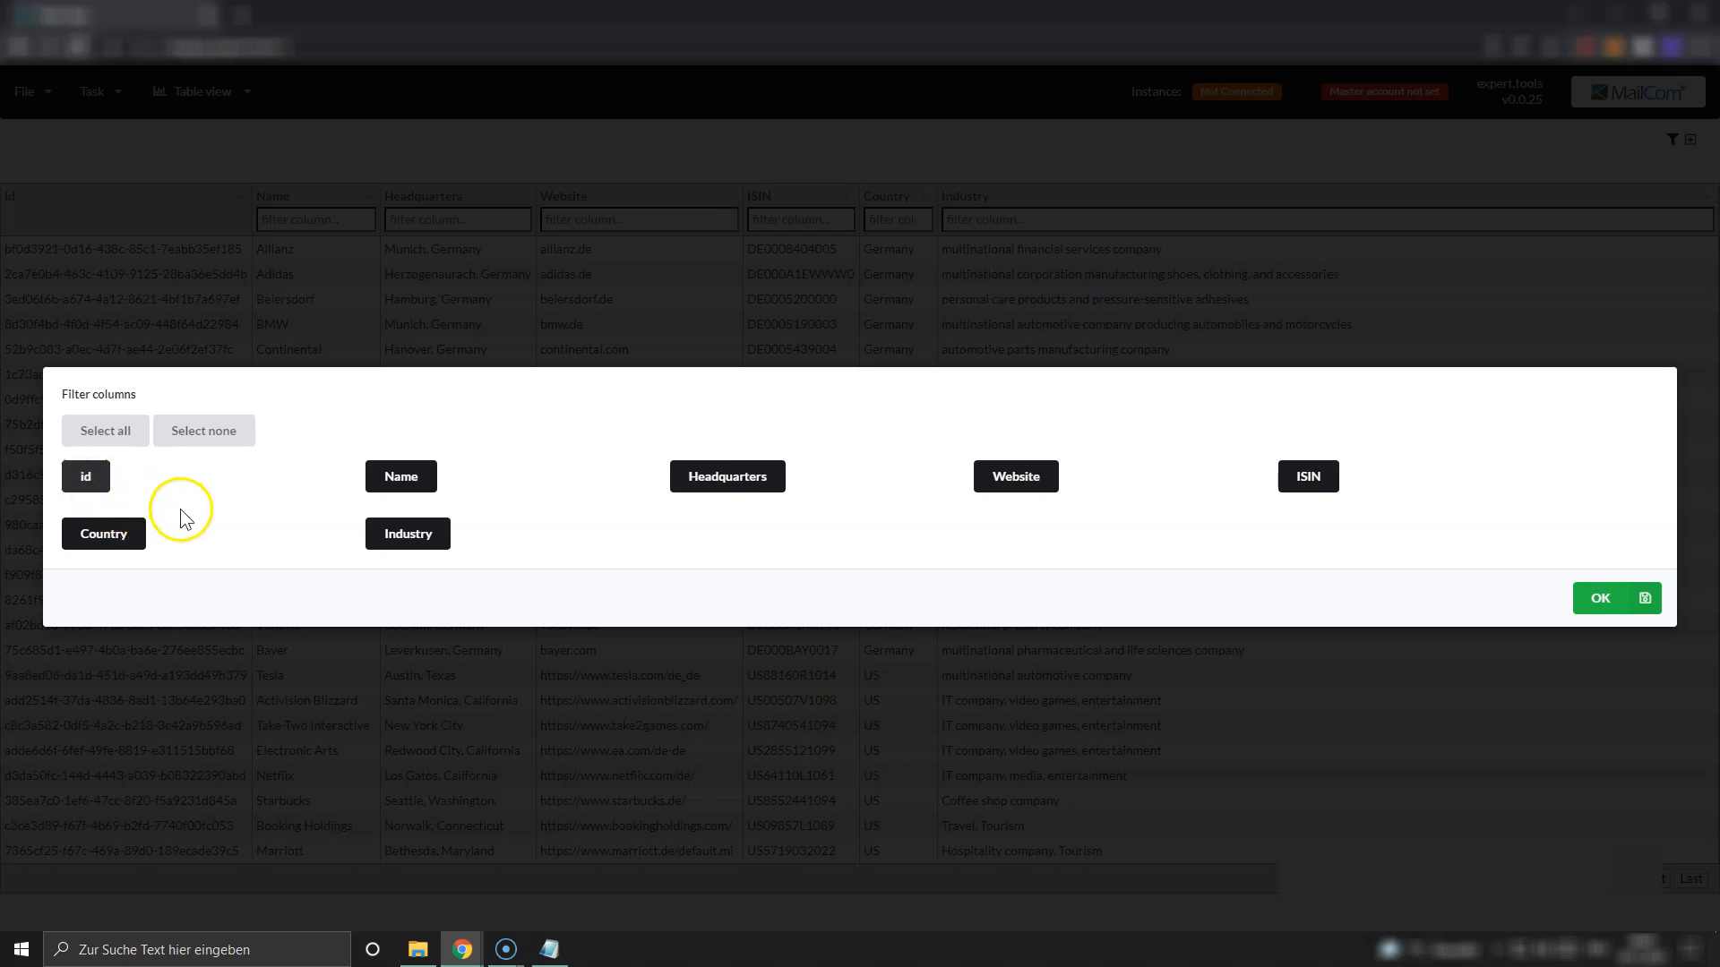
left_click(87, 484)
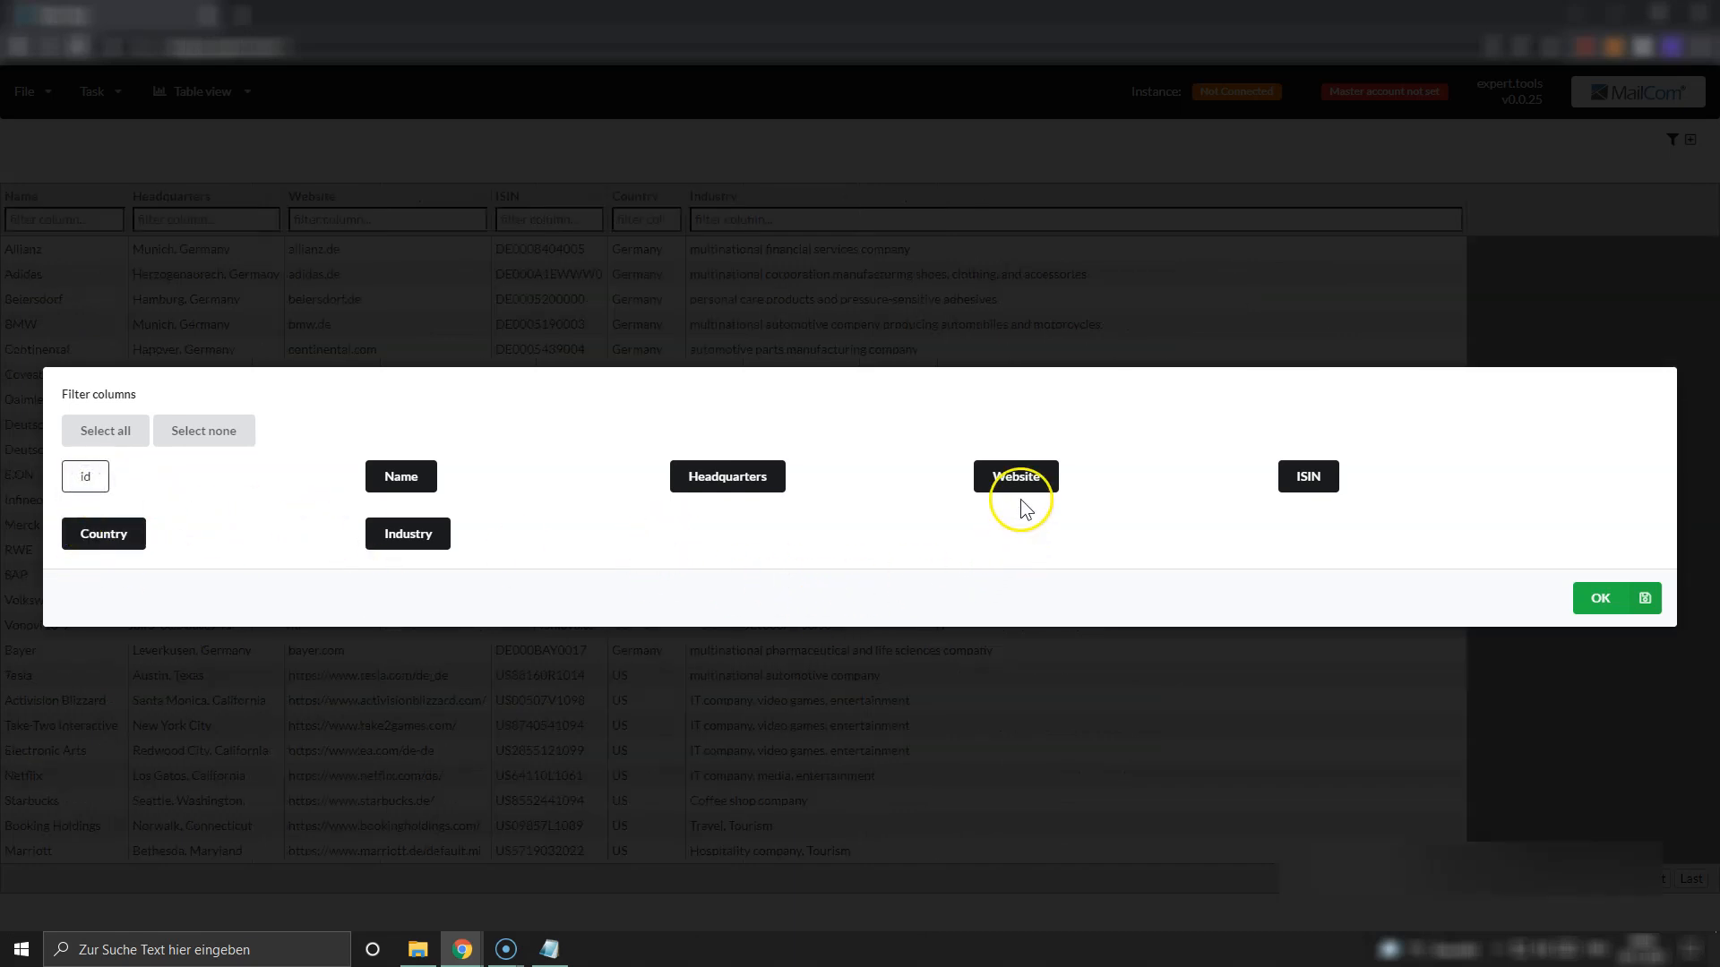
left_click(729, 485)
left_click(1314, 482)
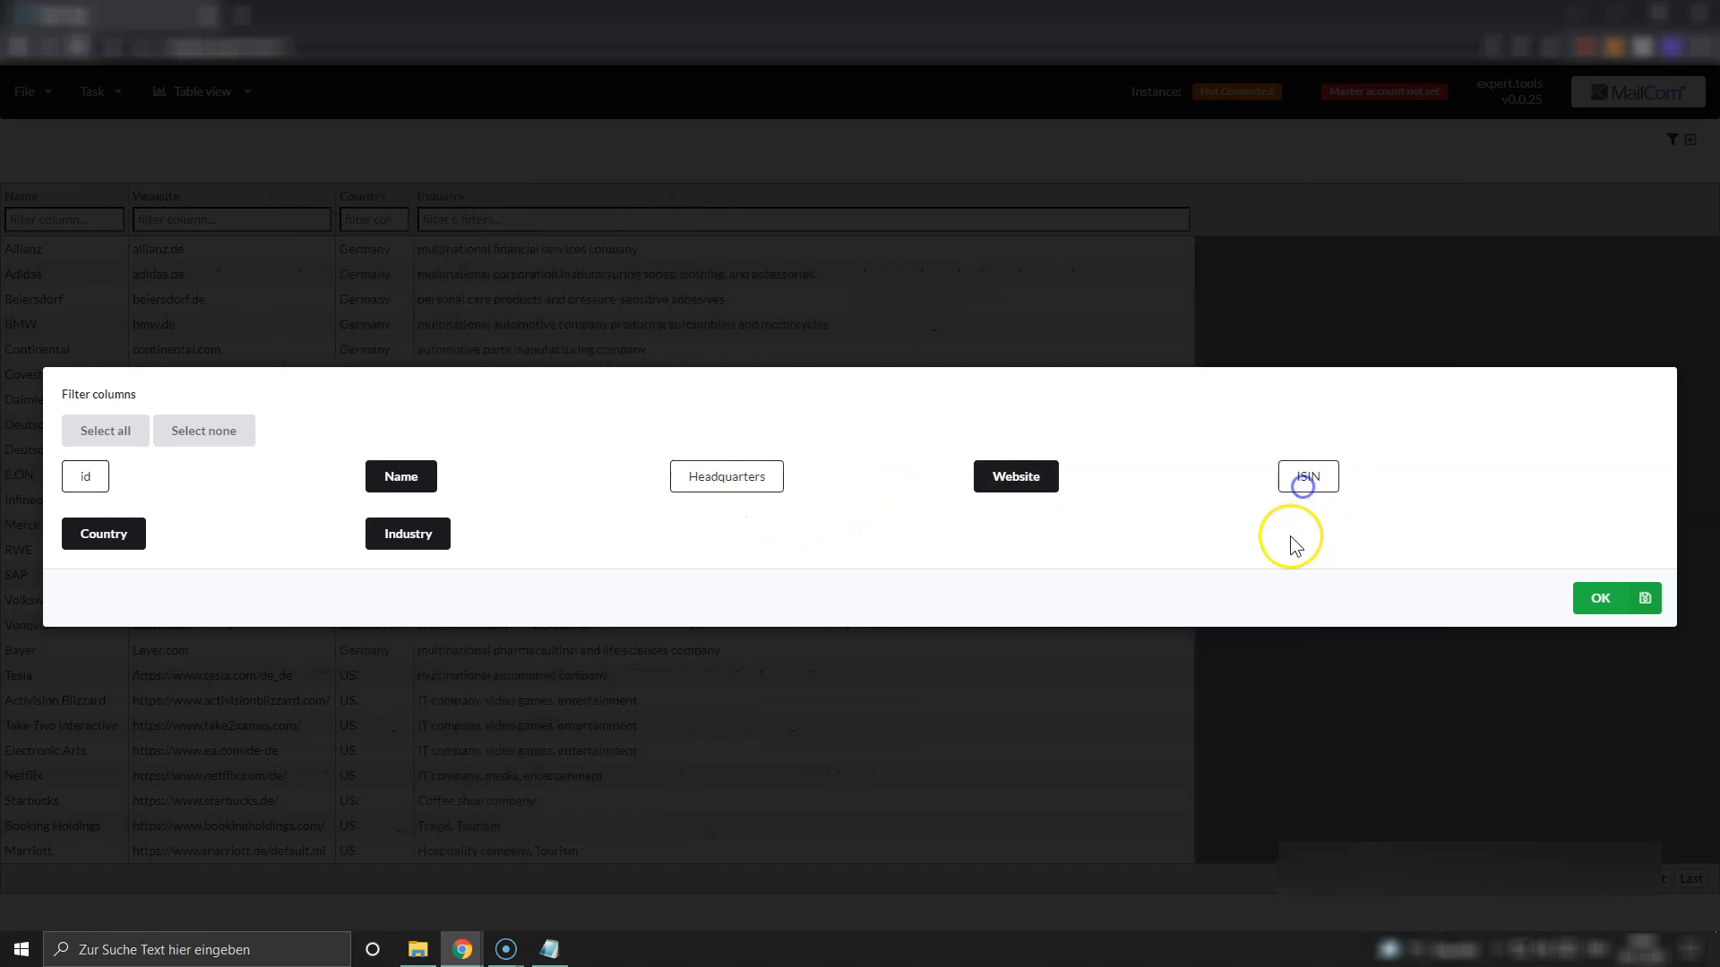
left_click(1595, 601)
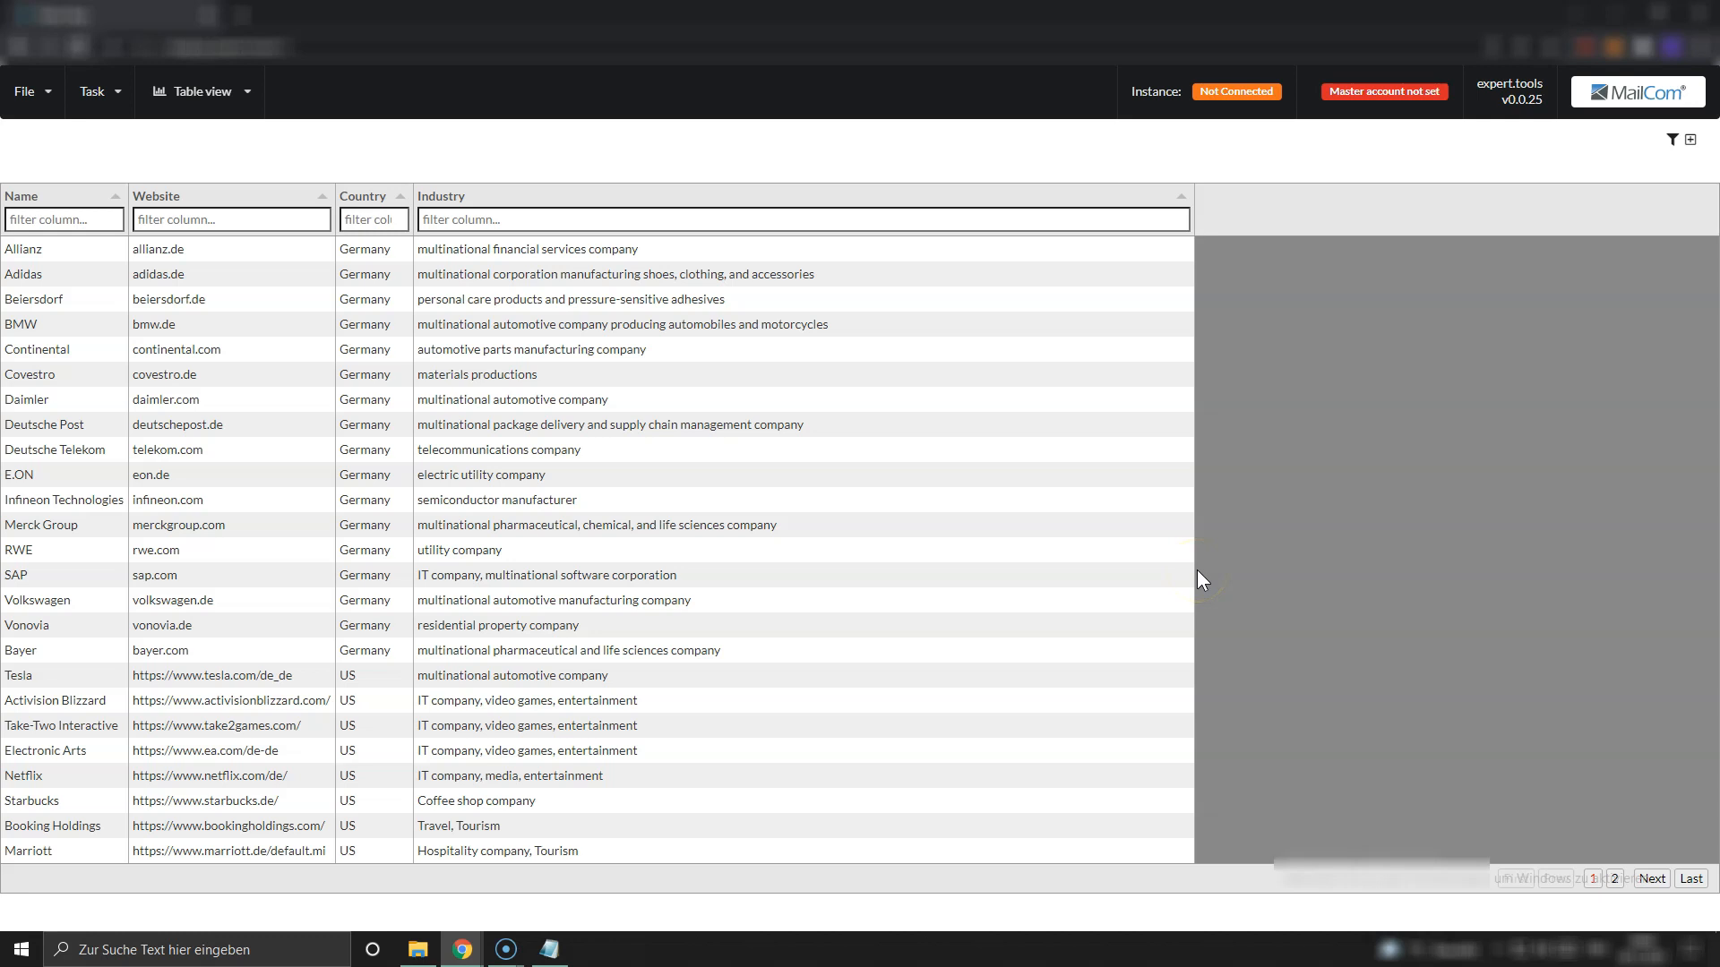
- Page back and forth between pages 1 and 2 of the company table to view all records
left_click(1142, 550)
left_click(1612, 880)
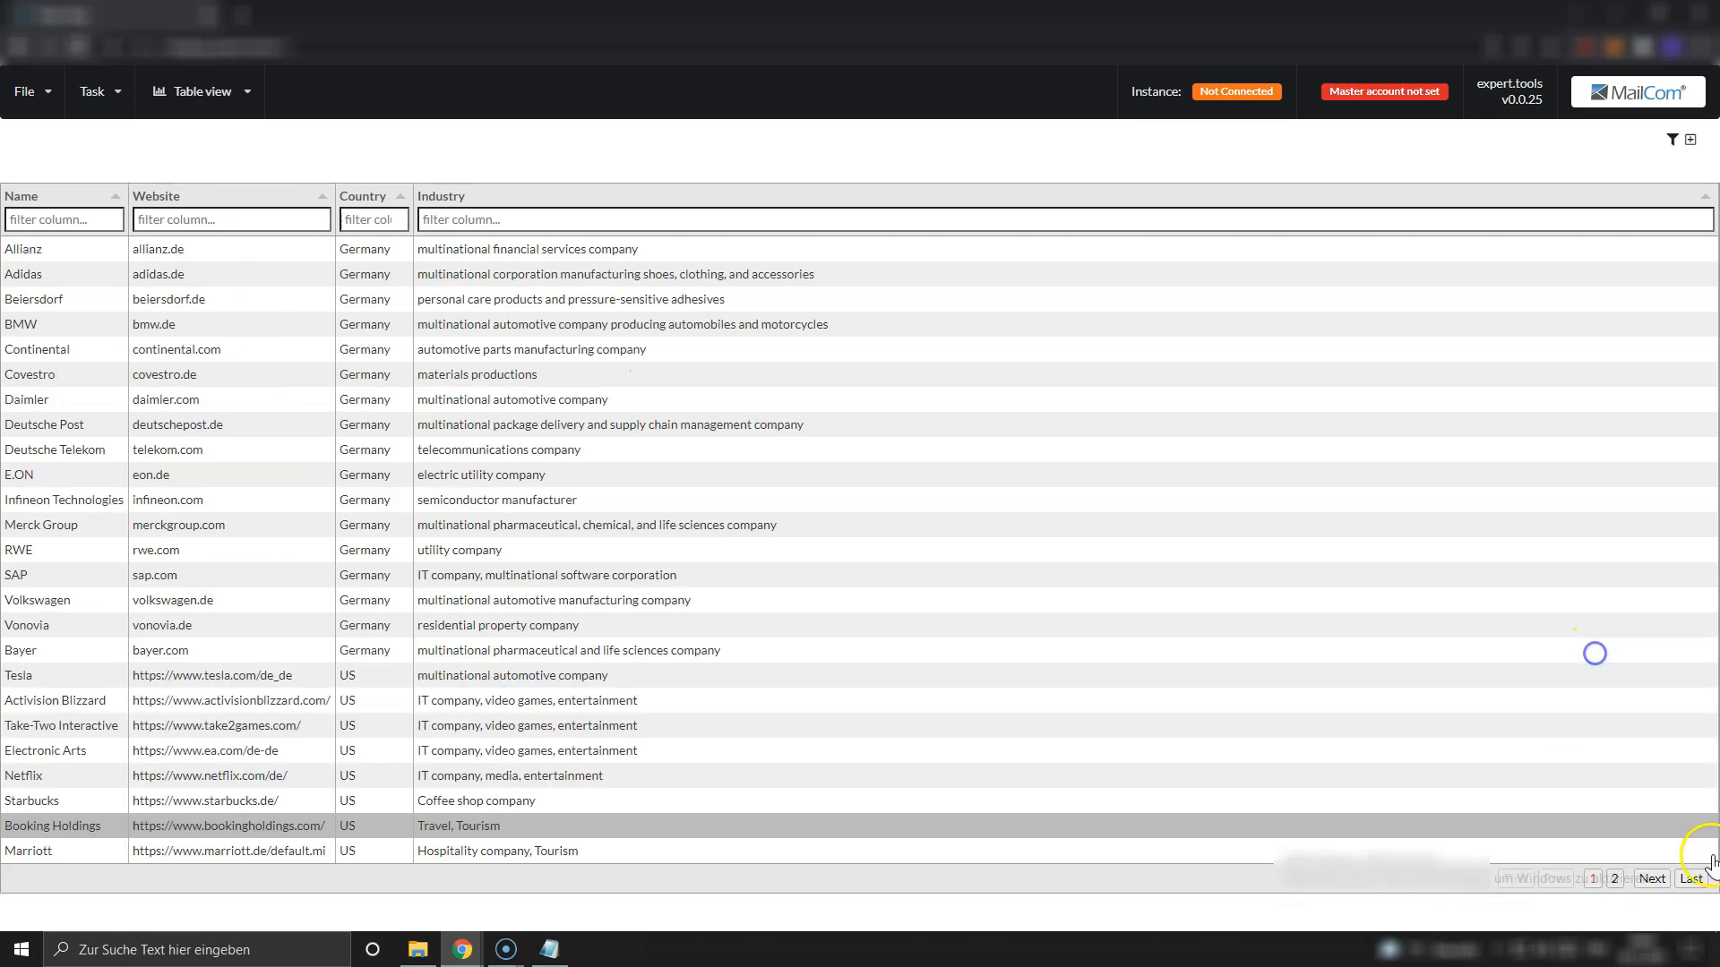
left_click(1651, 879)
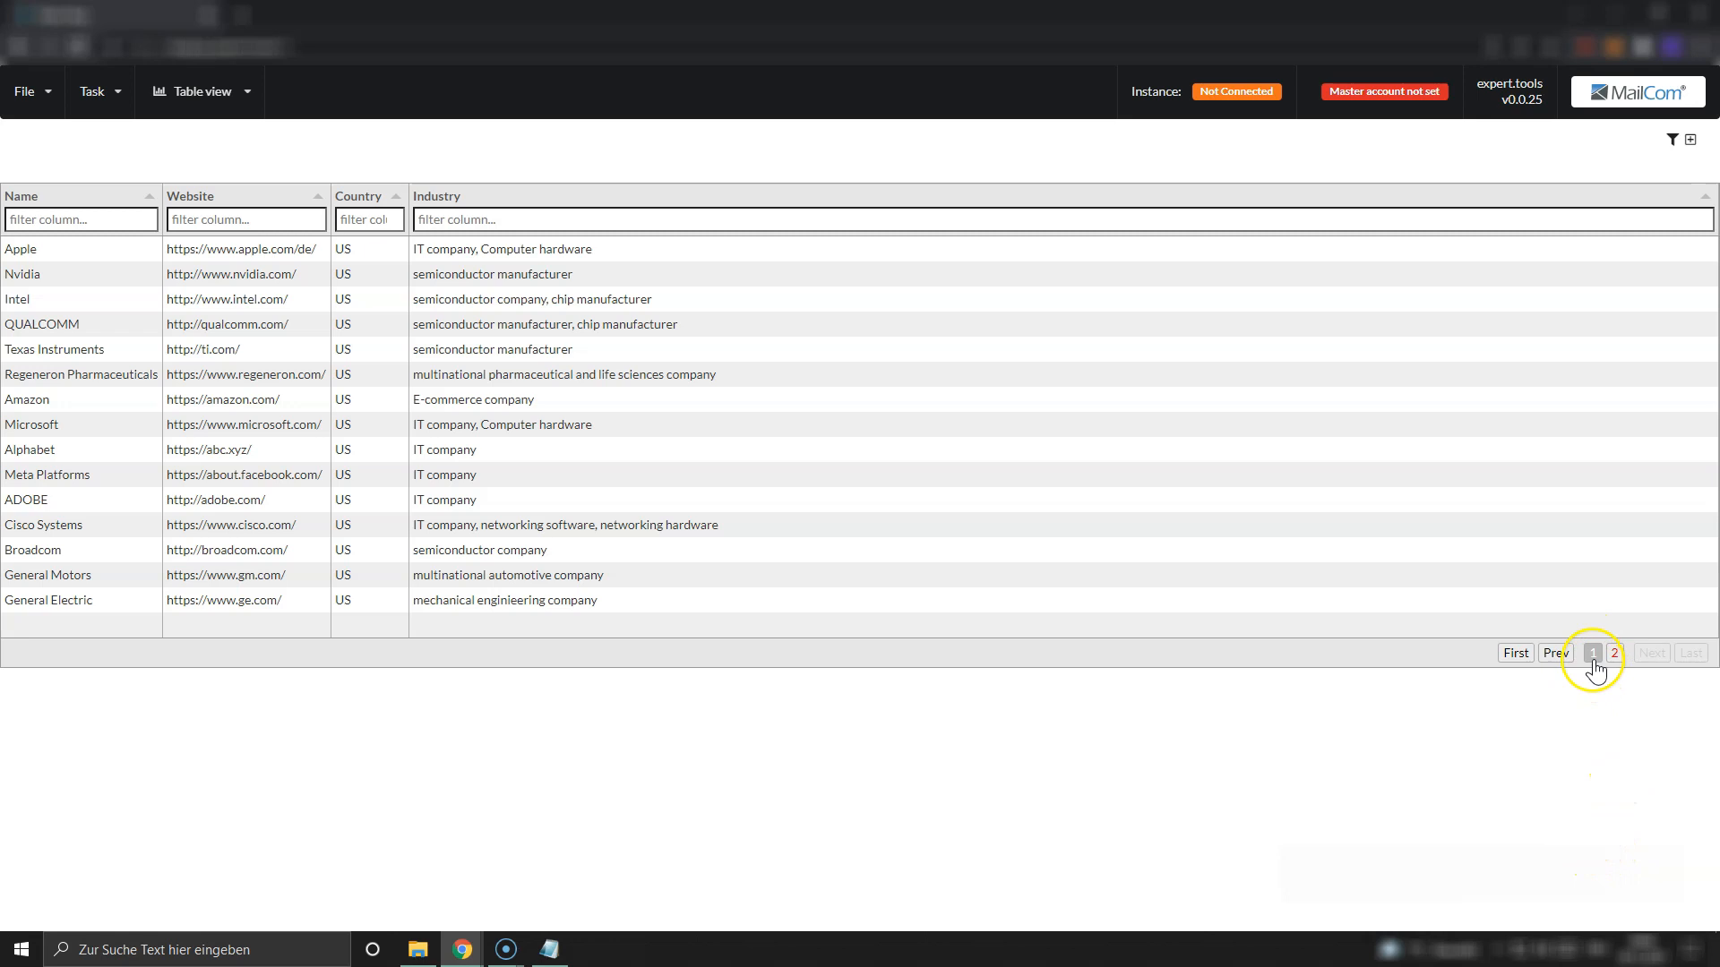
left_click(1593, 653)
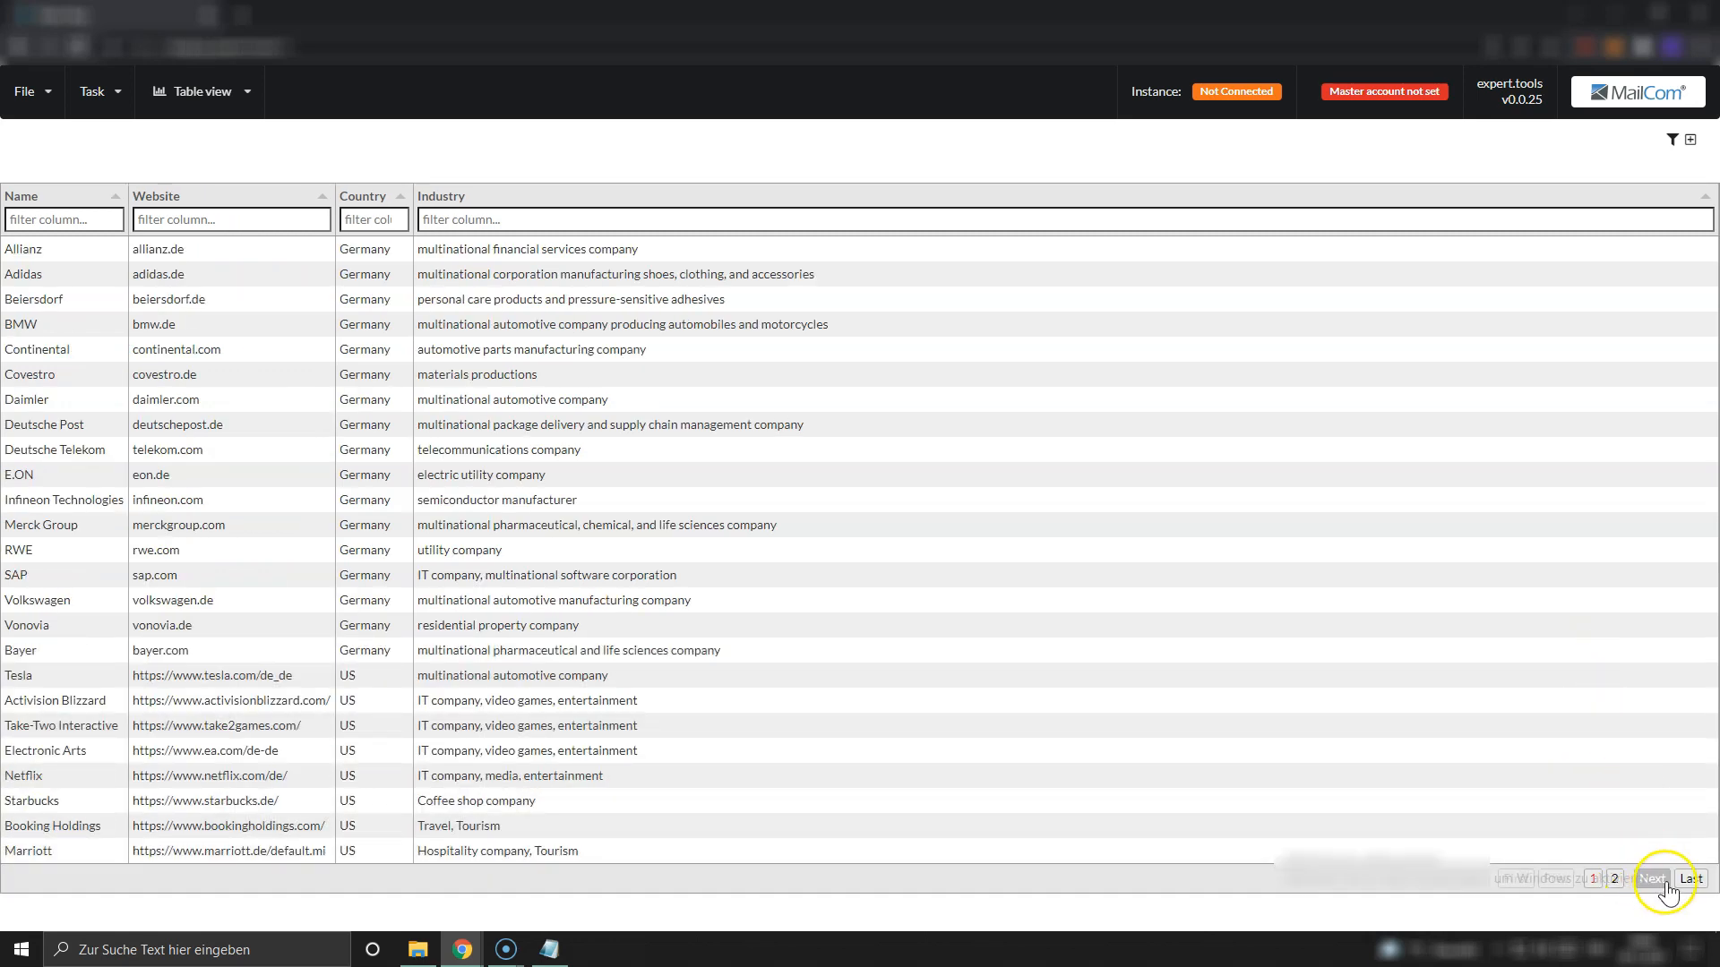
left_click(1615, 879)
left_click(1555, 655)
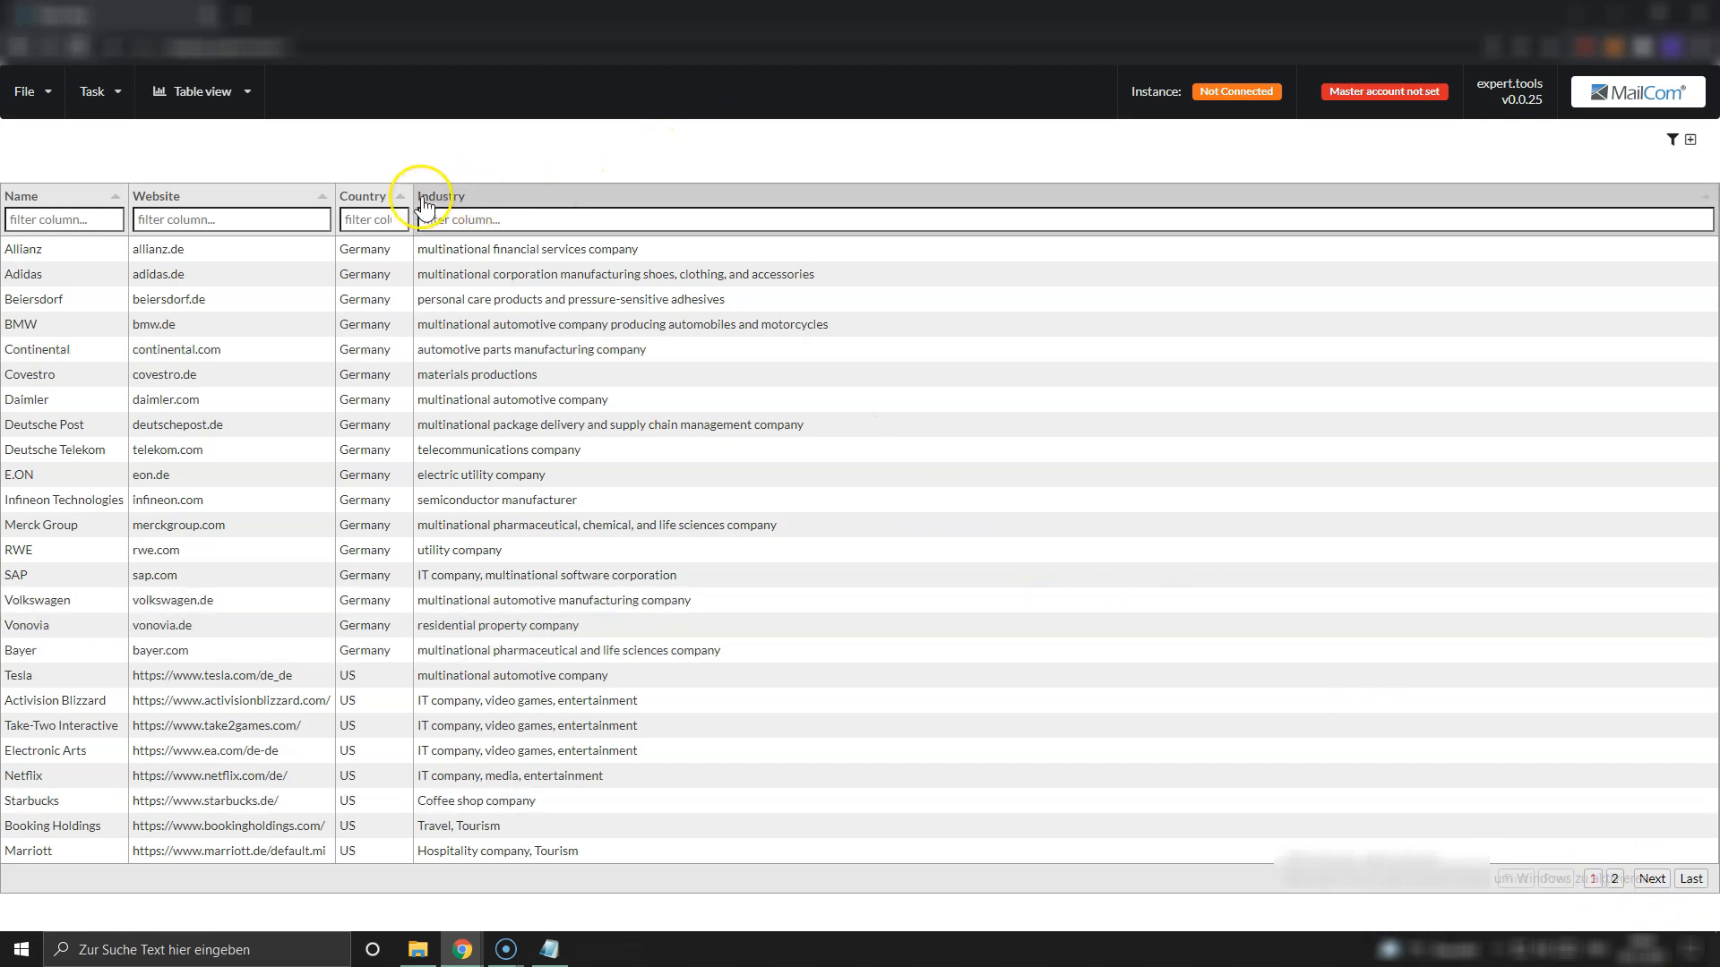
- Widen the Country column well past its contents, and narrow it back to slightly wider than its original width
left_click_drag(413, 194, 722, 195)
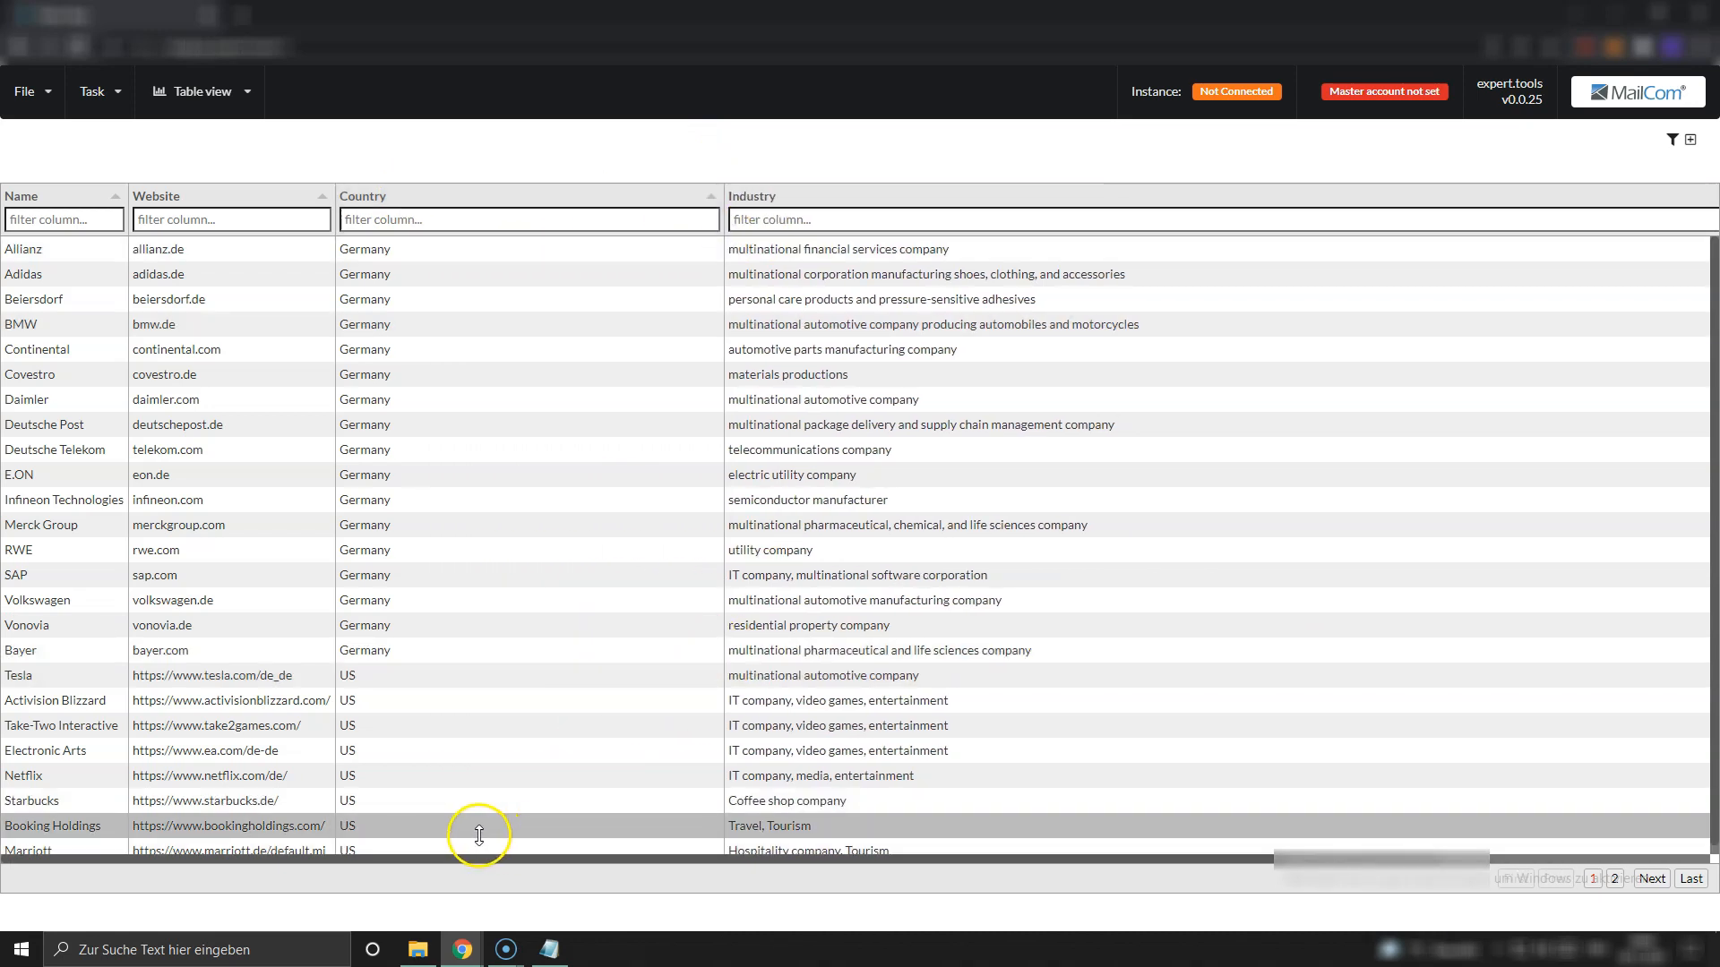
left_click_drag(100, 860, 39, 857)
left_click(723, 199)
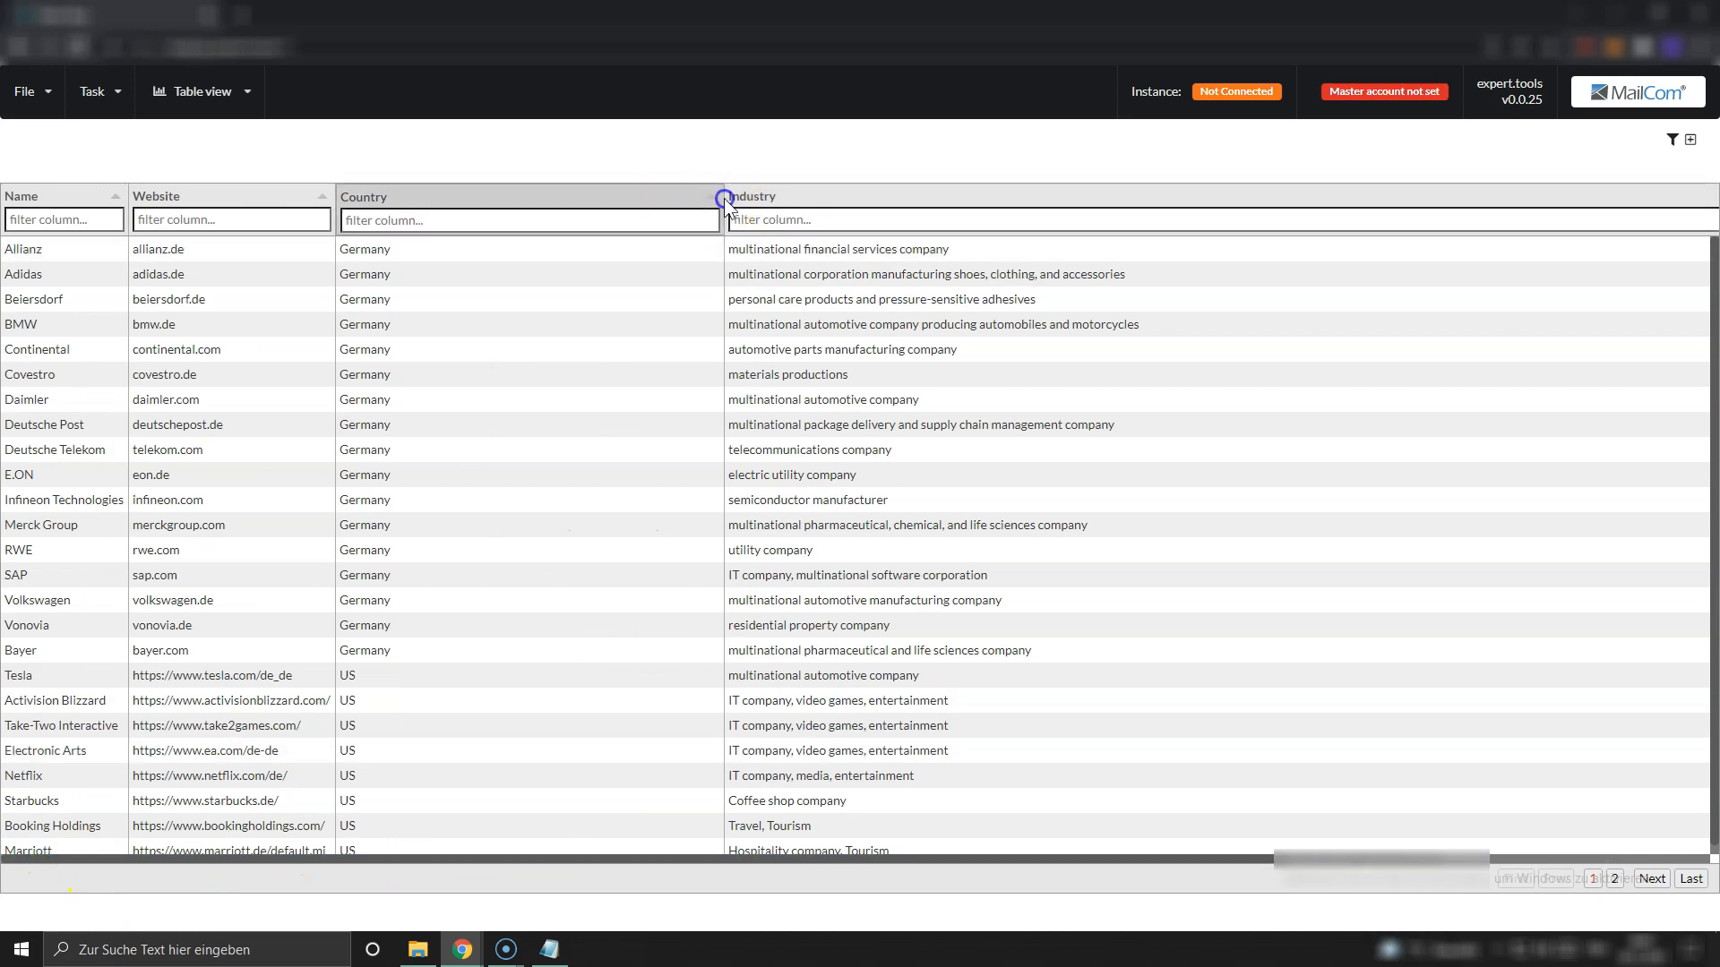
left_click_drag(663, 200, 449, 192)
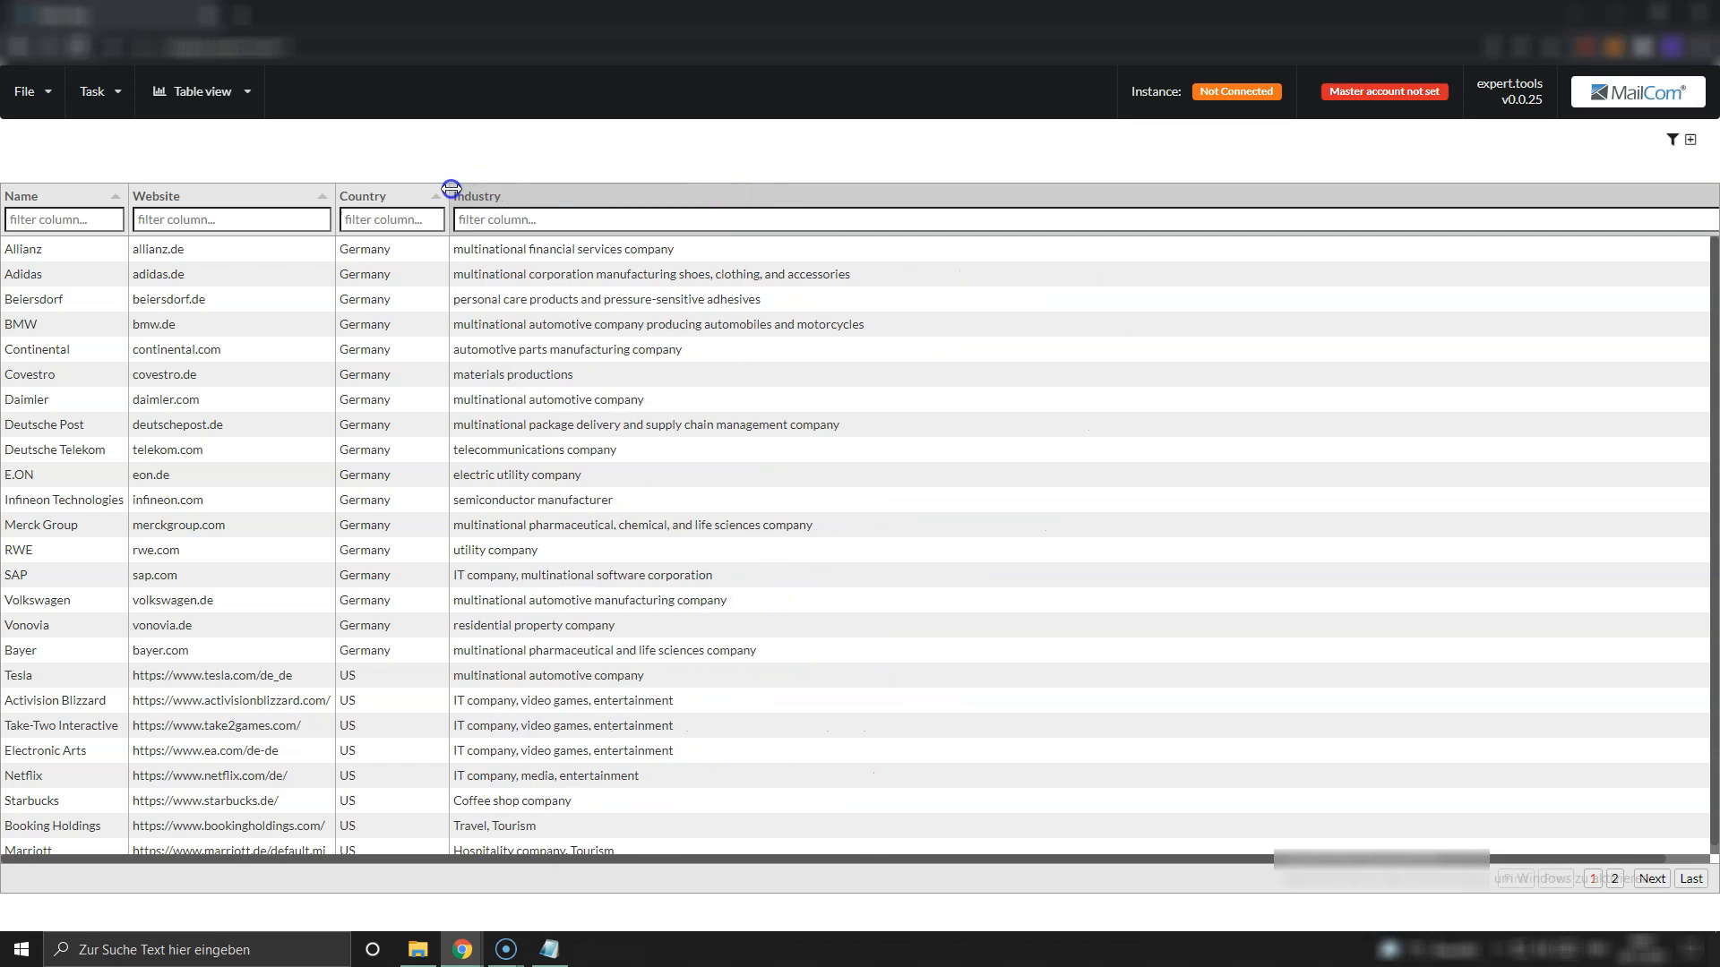
left_click(506, 304)
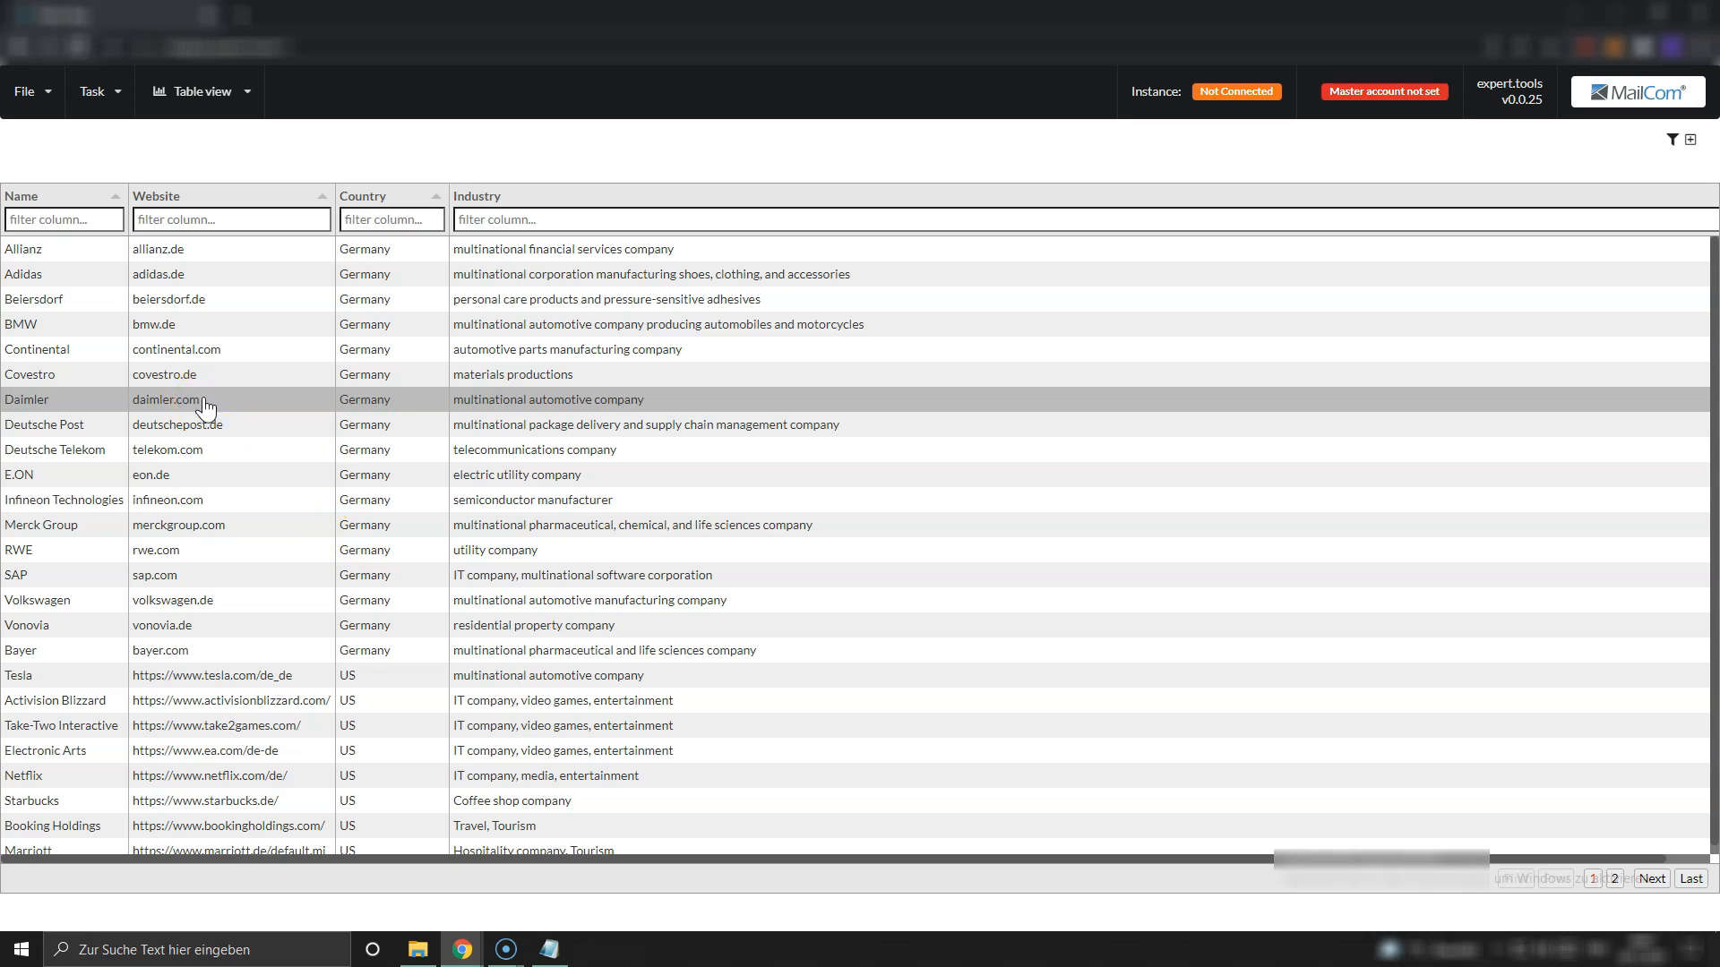
- Sort the table by Name, switching between ascending and descending and ending in descending order
left_click(94, 196)
left_click(102, 197)
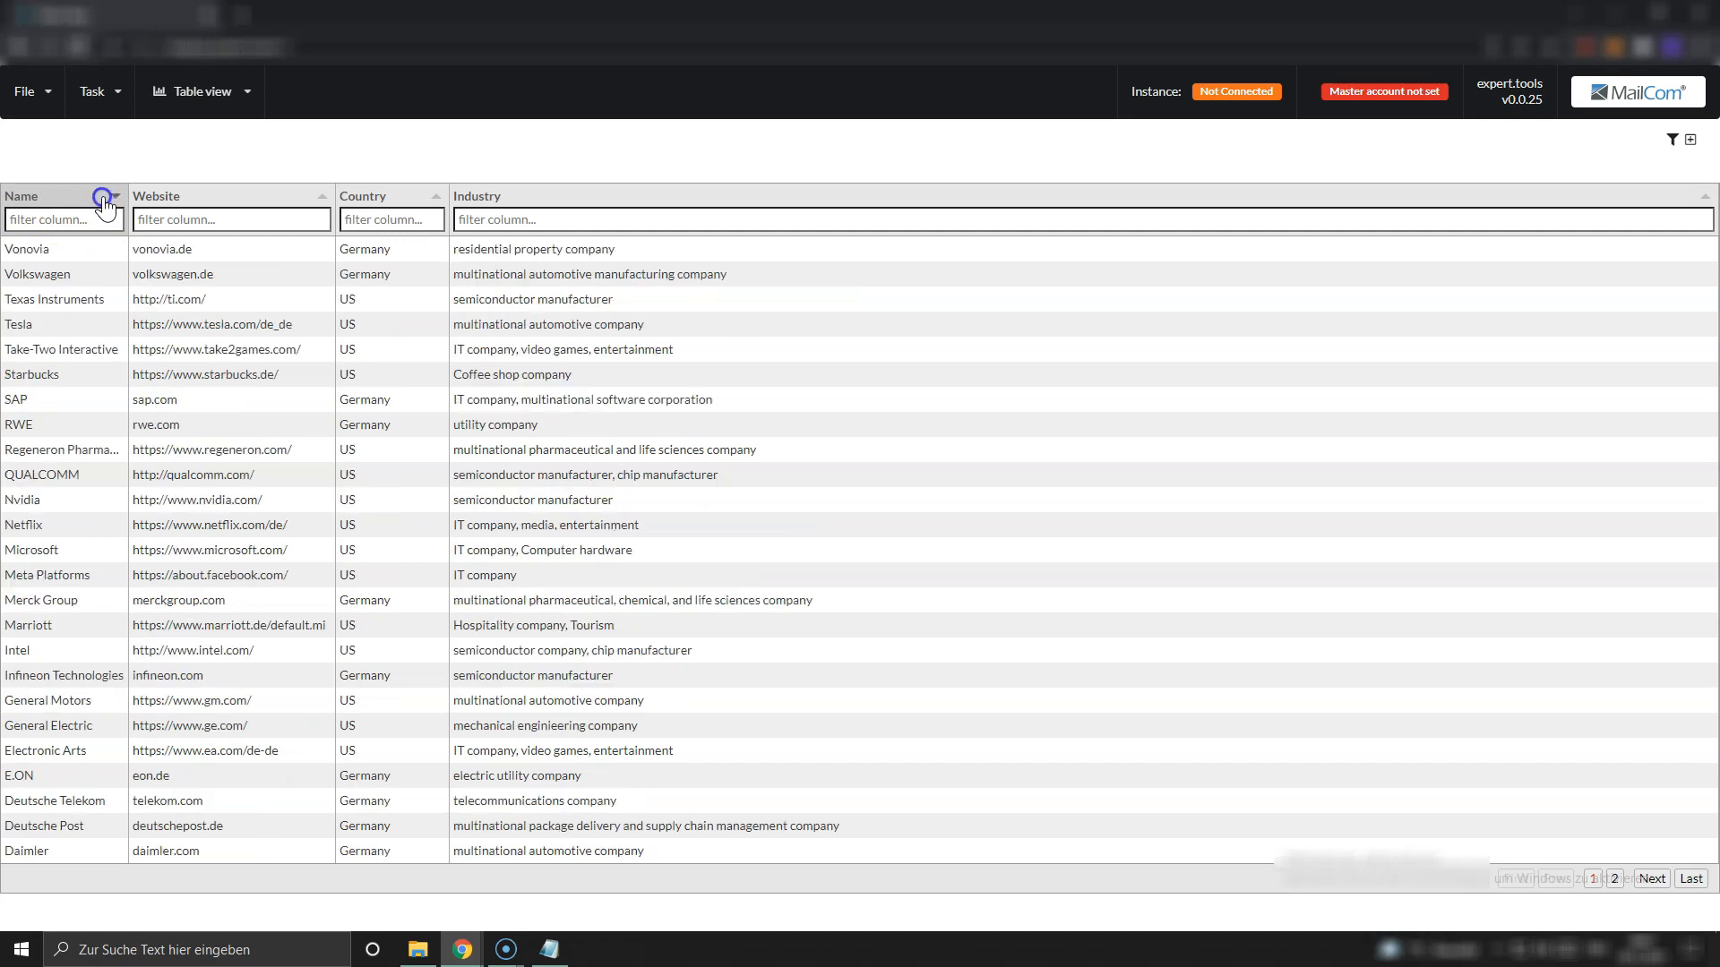
left_click(103, 197)
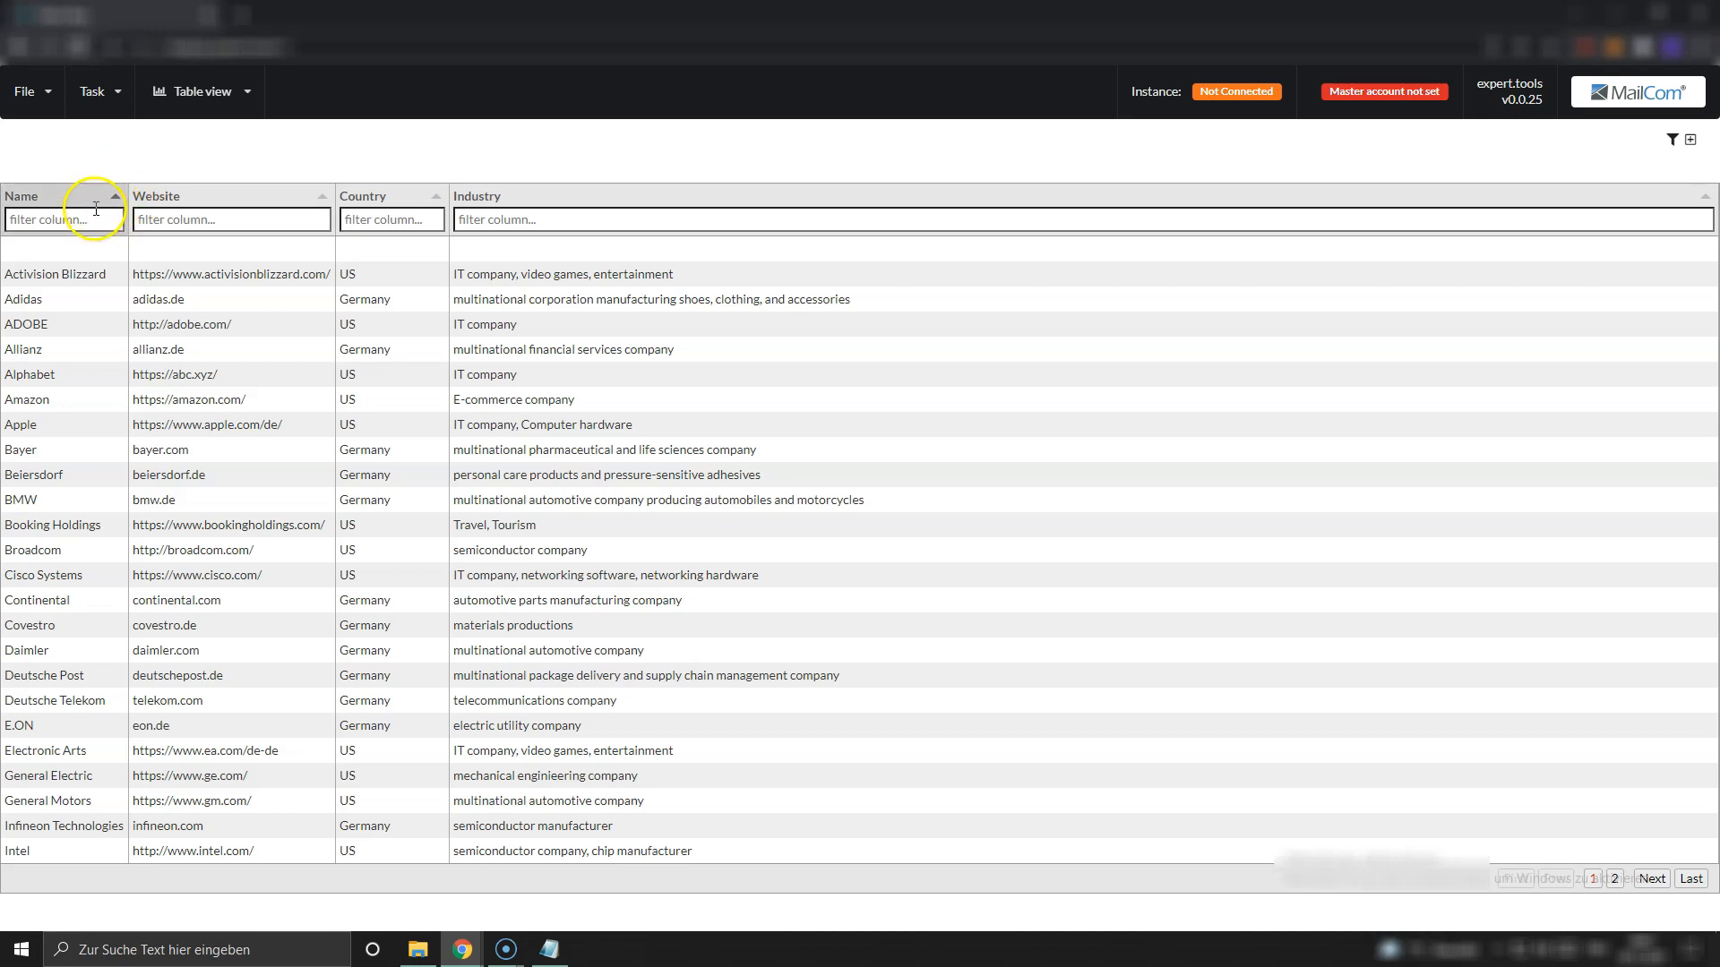
left_click(93, 204)
left_click(93, 204)
left_click(93, 205)
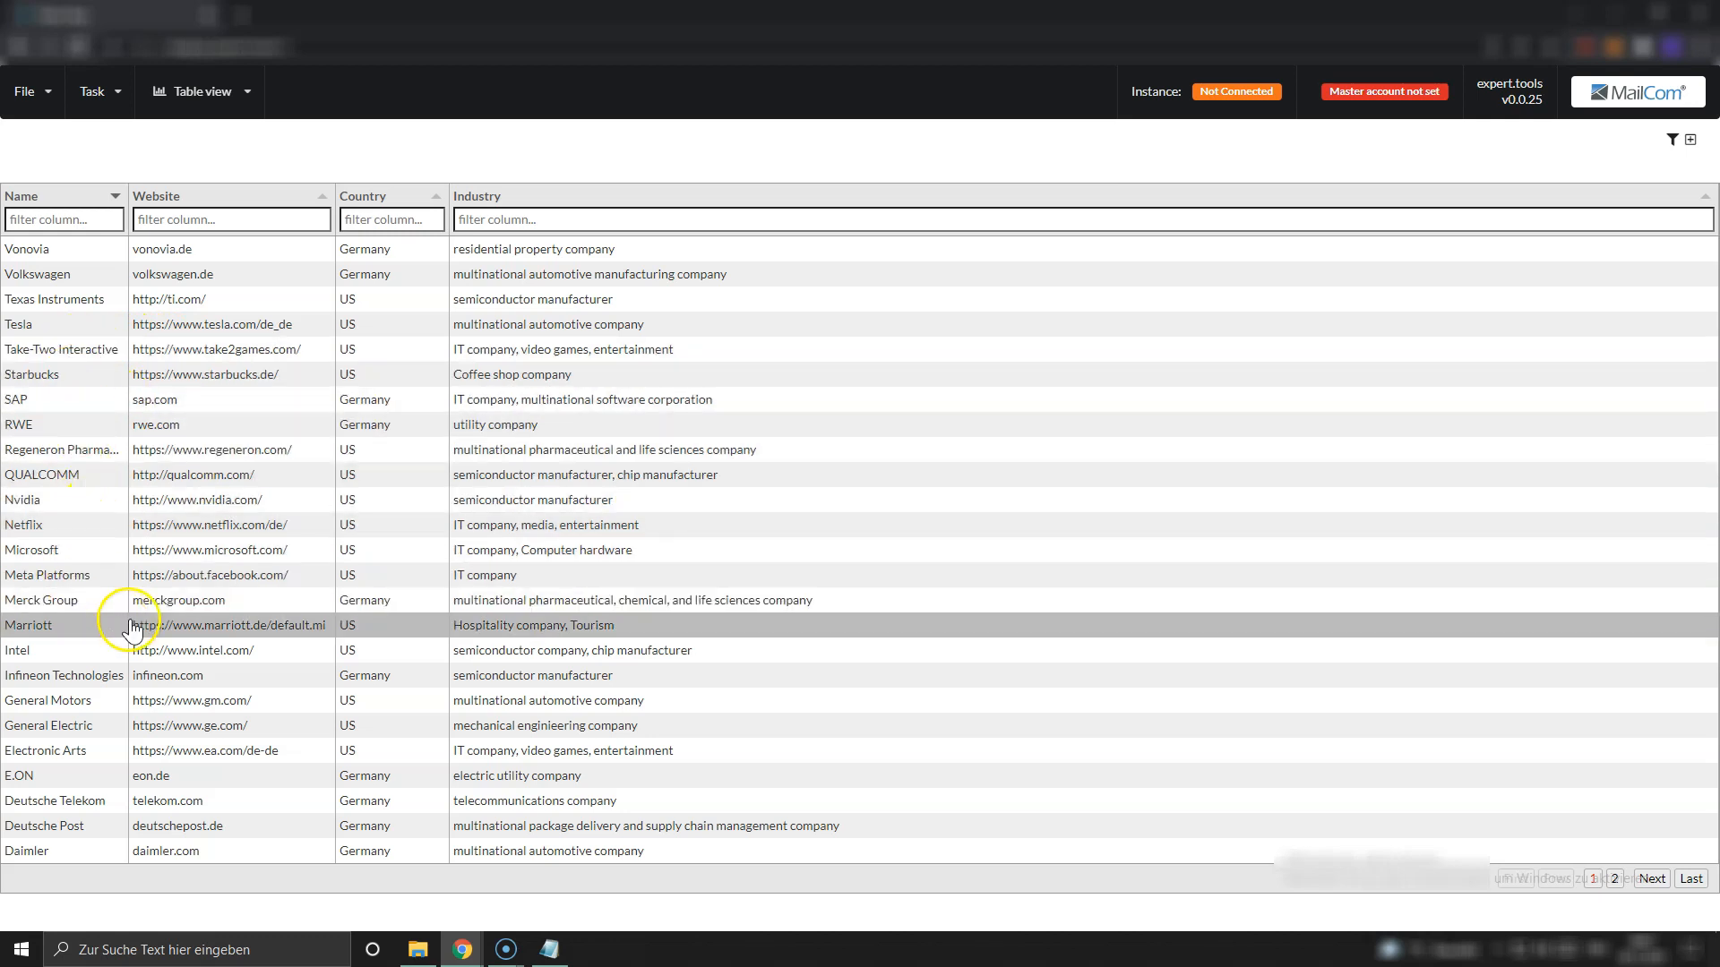
- Rename the Merck Group entry in the Name column to Merck
double_click(96, 602)
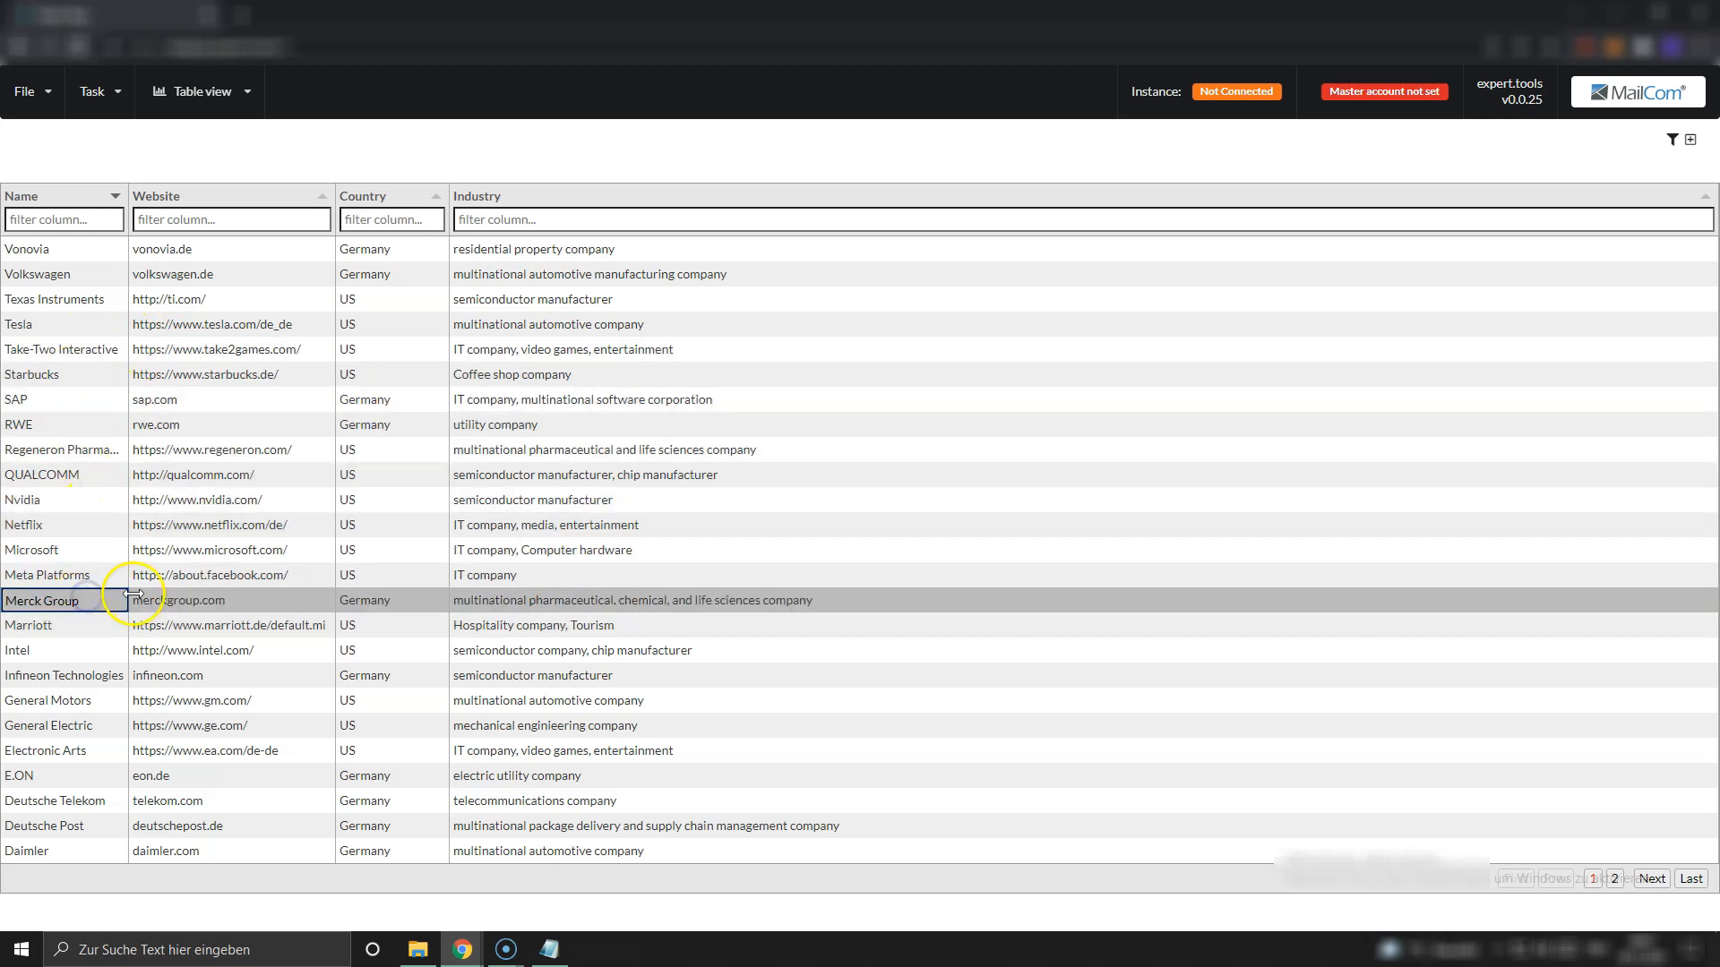
key("BackSpace")
key("BackSpace")
key("BackSpace")
key("BackSpace")
key("Return")
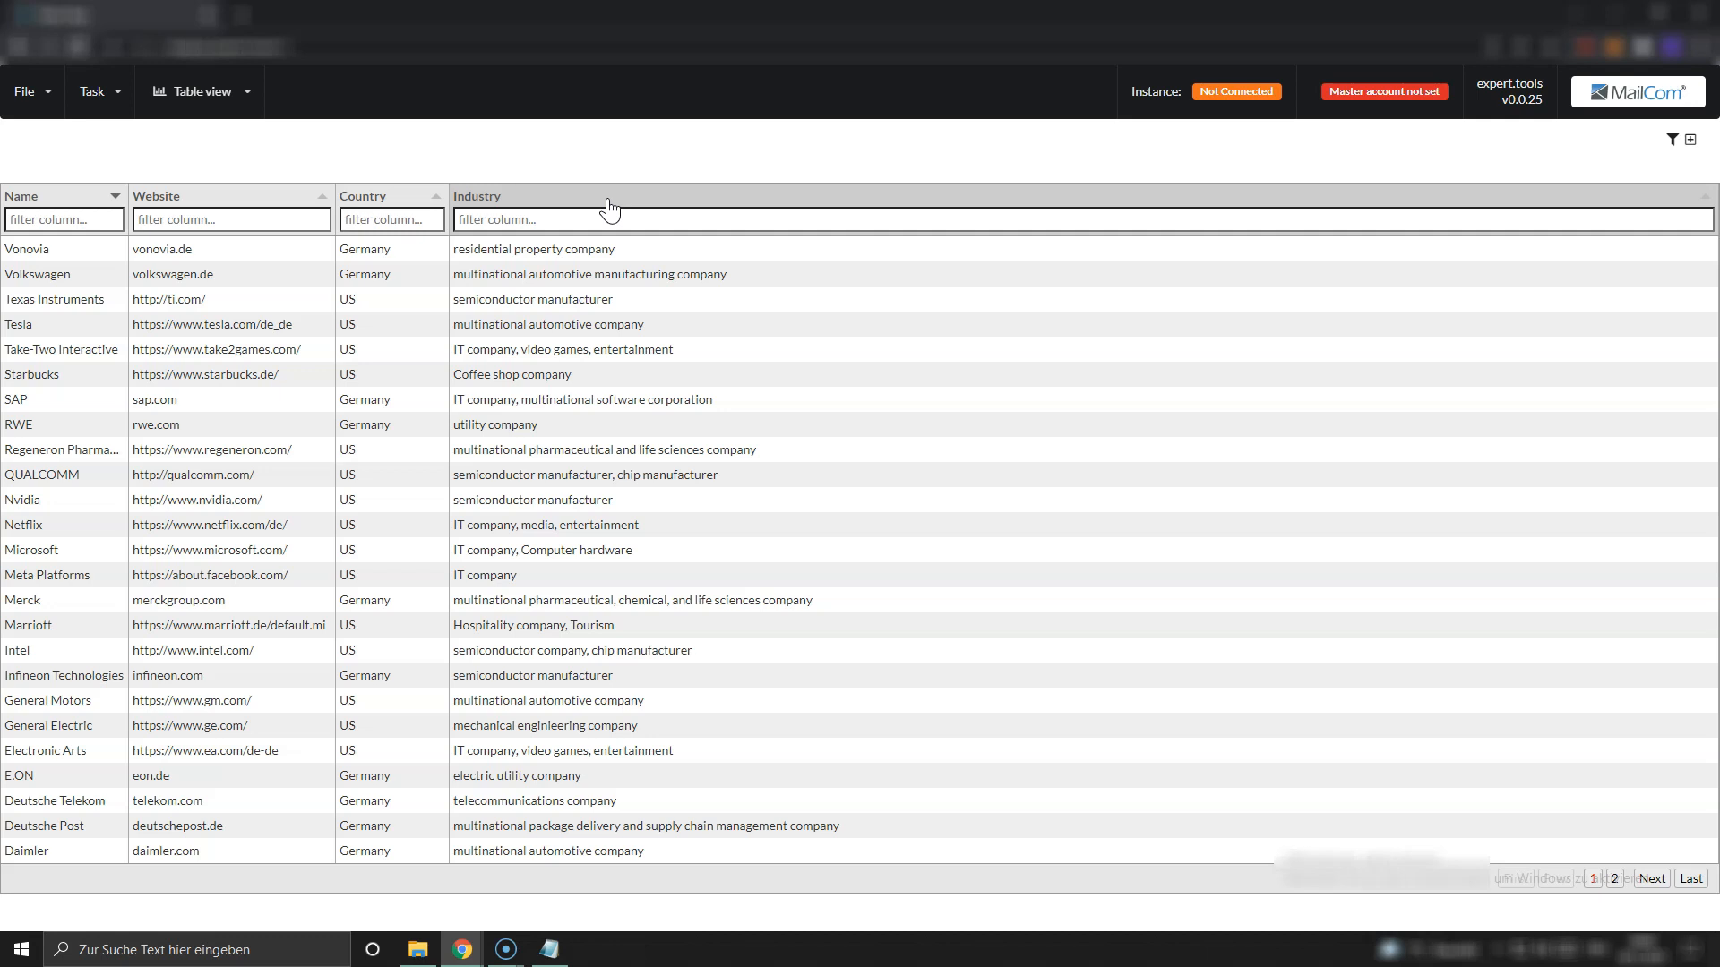
- Filter the Country column by "us" to view only the US companies, and clear the filter again
left_click(409, 222)
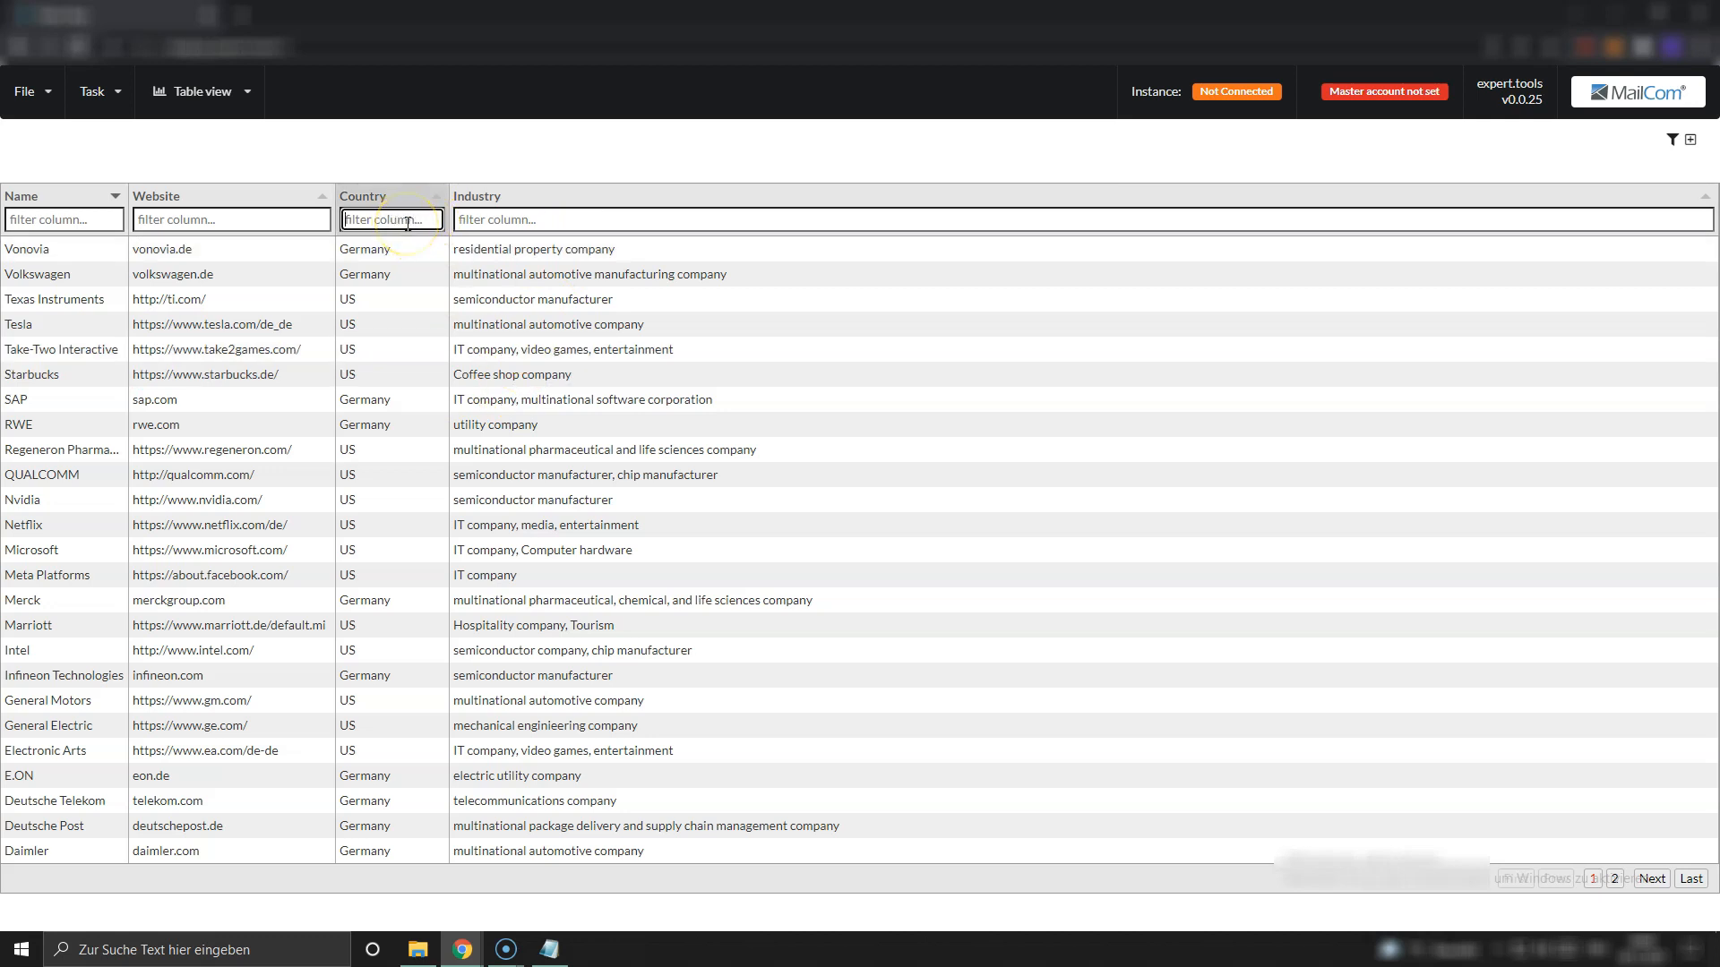
type("us")
double_click(408, 224)
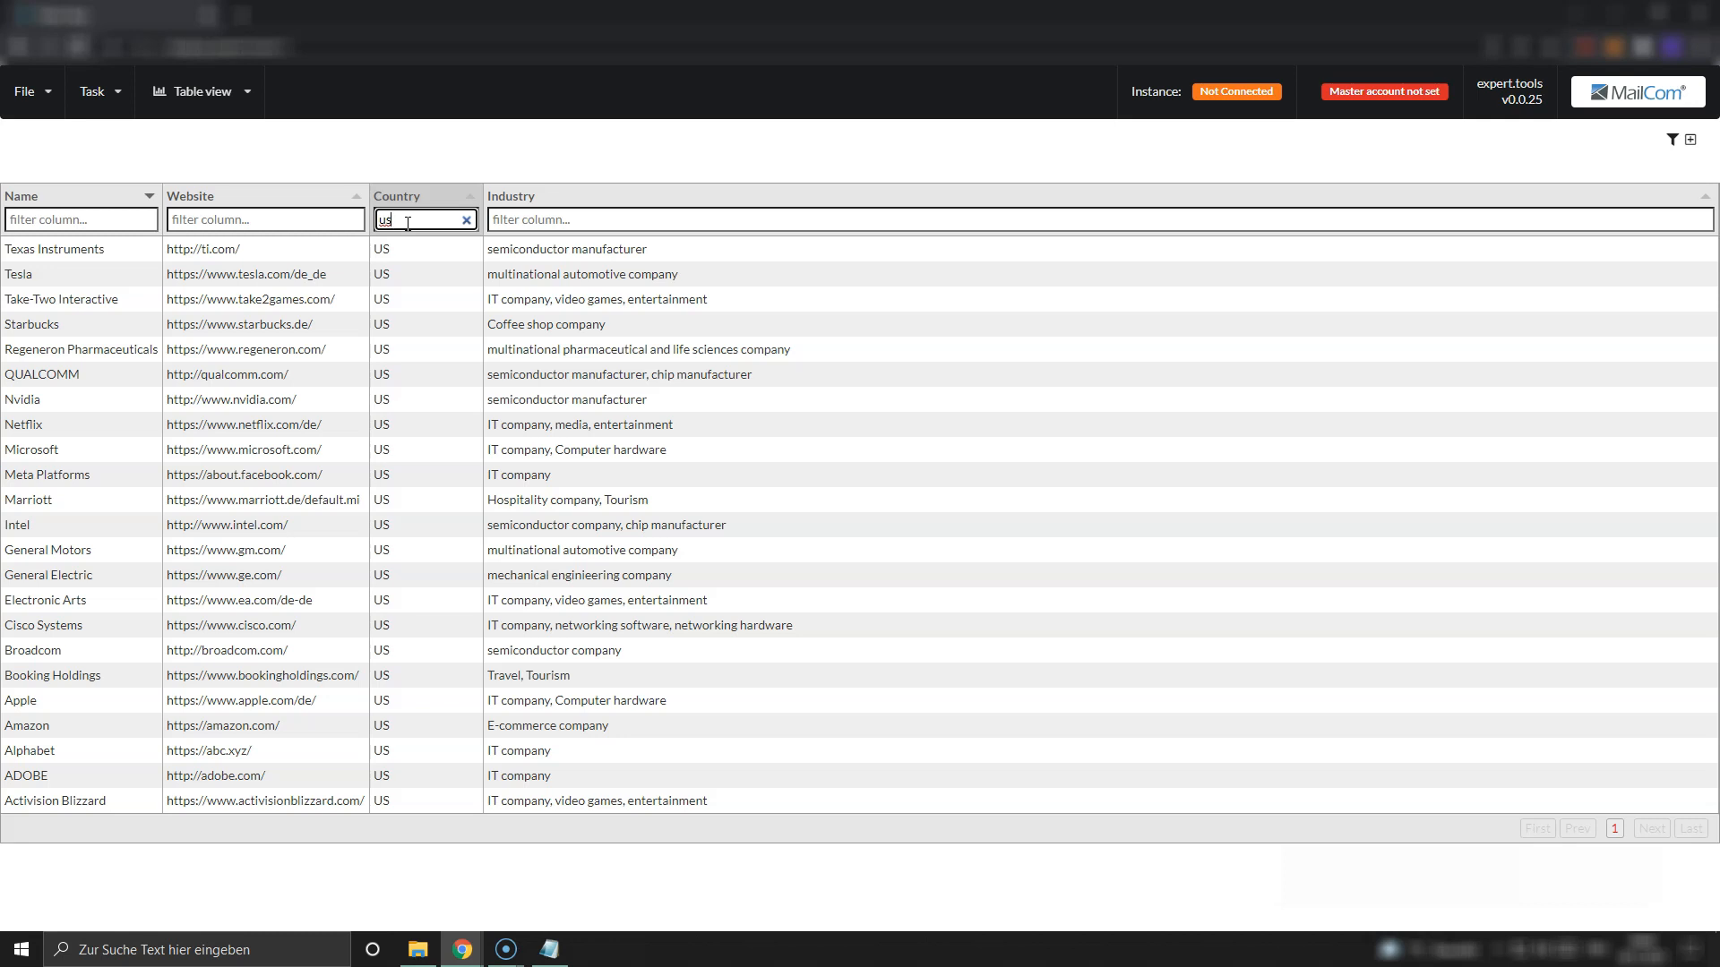
key("BackSpace")
key("BackSpace")
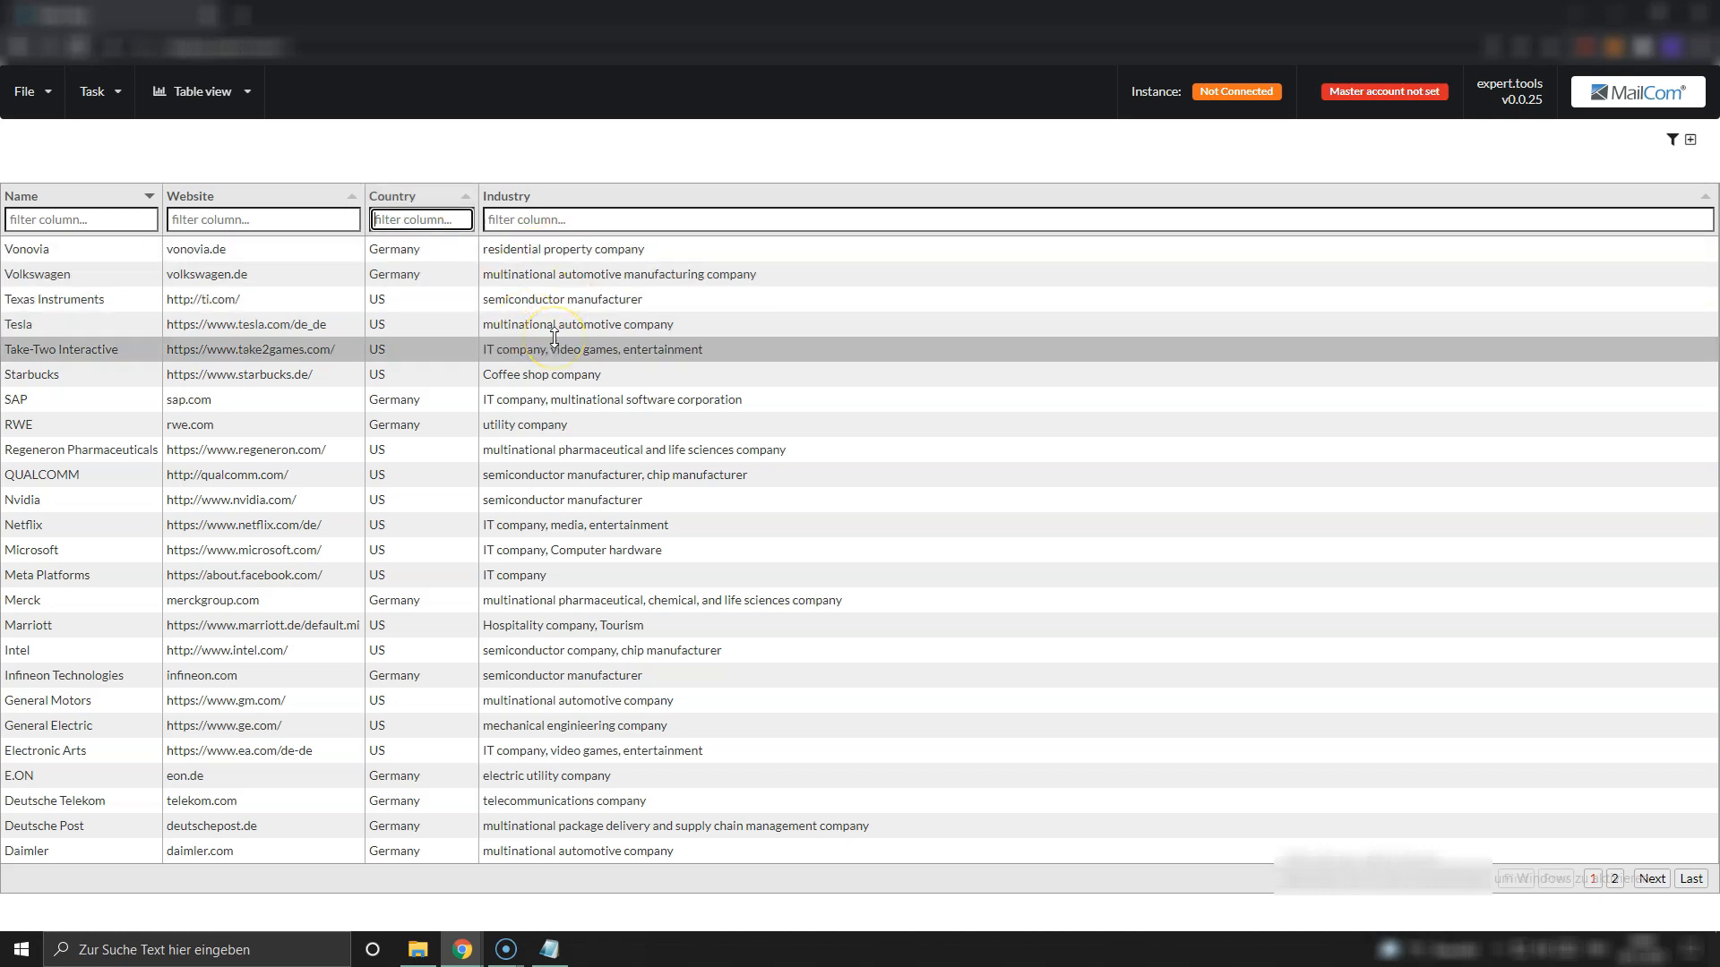
- Filter the Industry column by "semi" to view the semiconductor companies, and clear the filter again
left_click(533, 221)
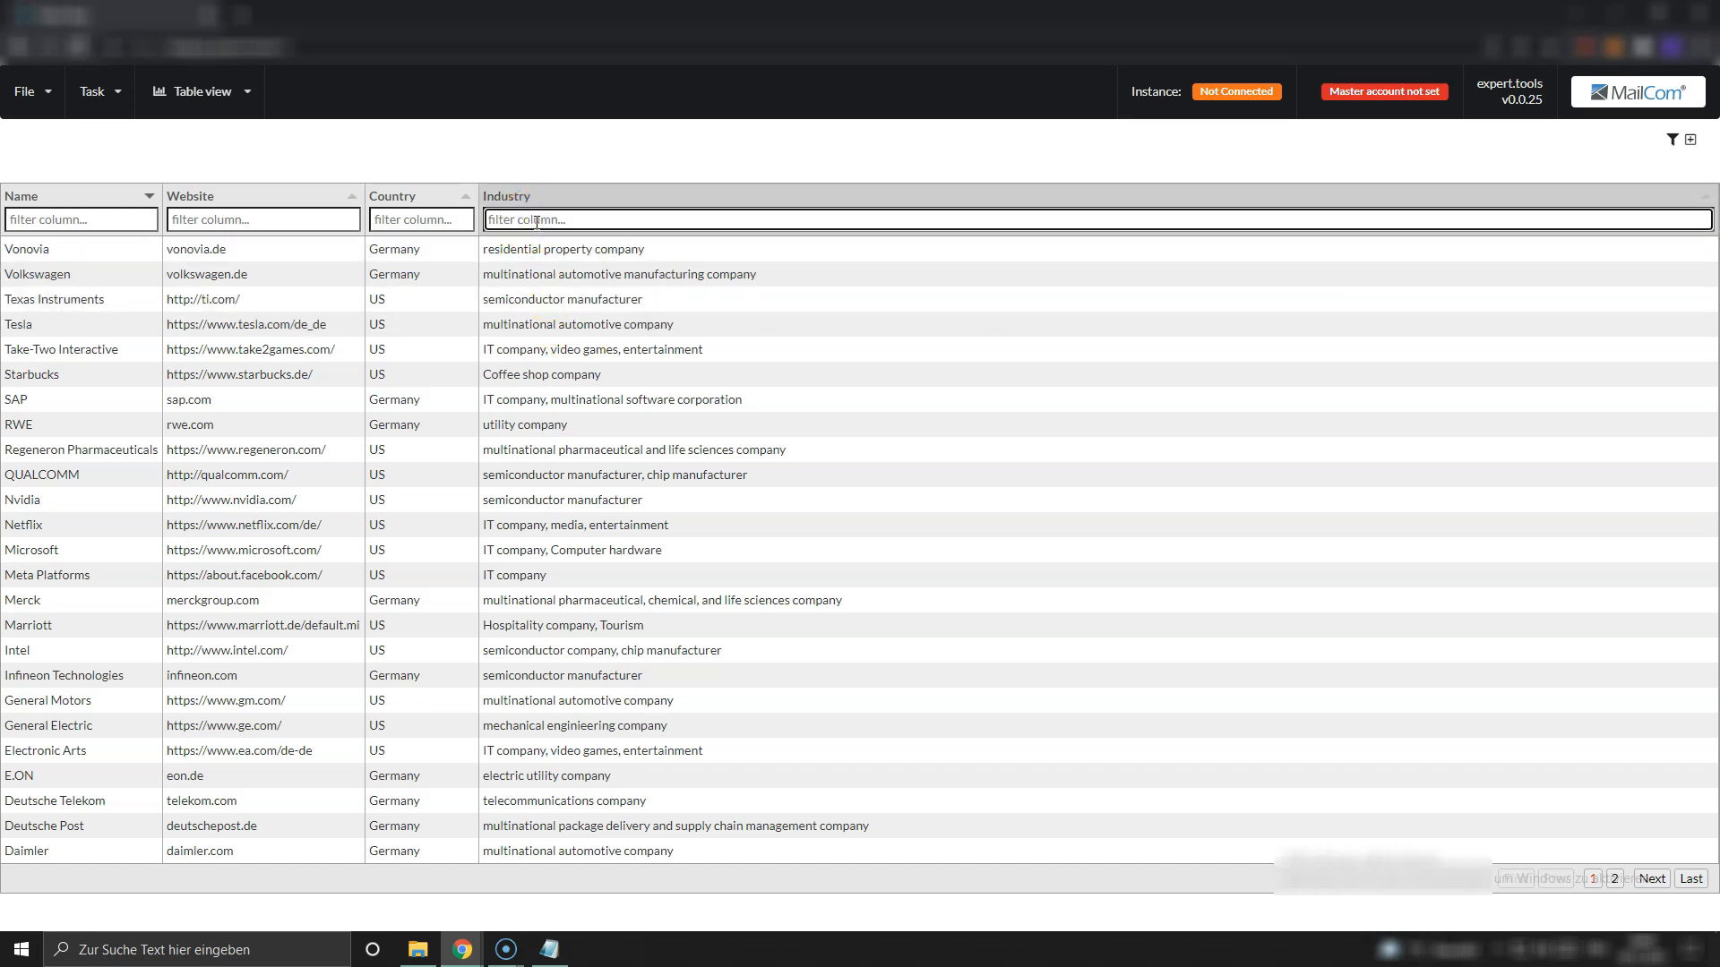
type("se")
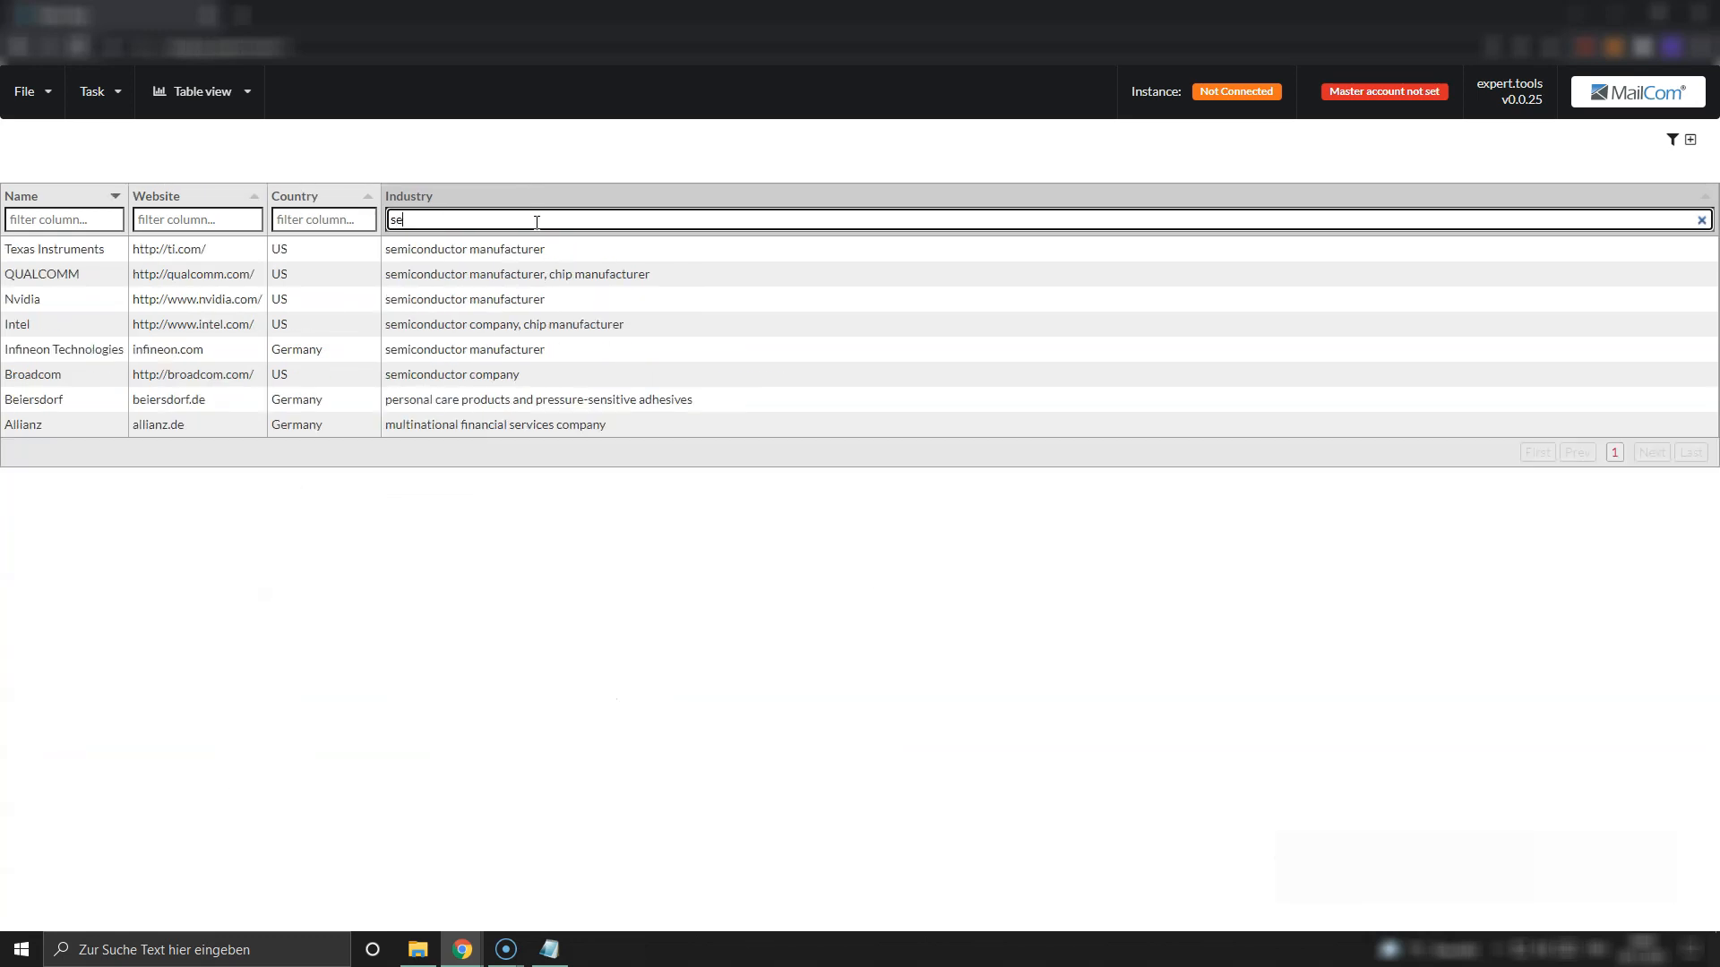
type("mi")
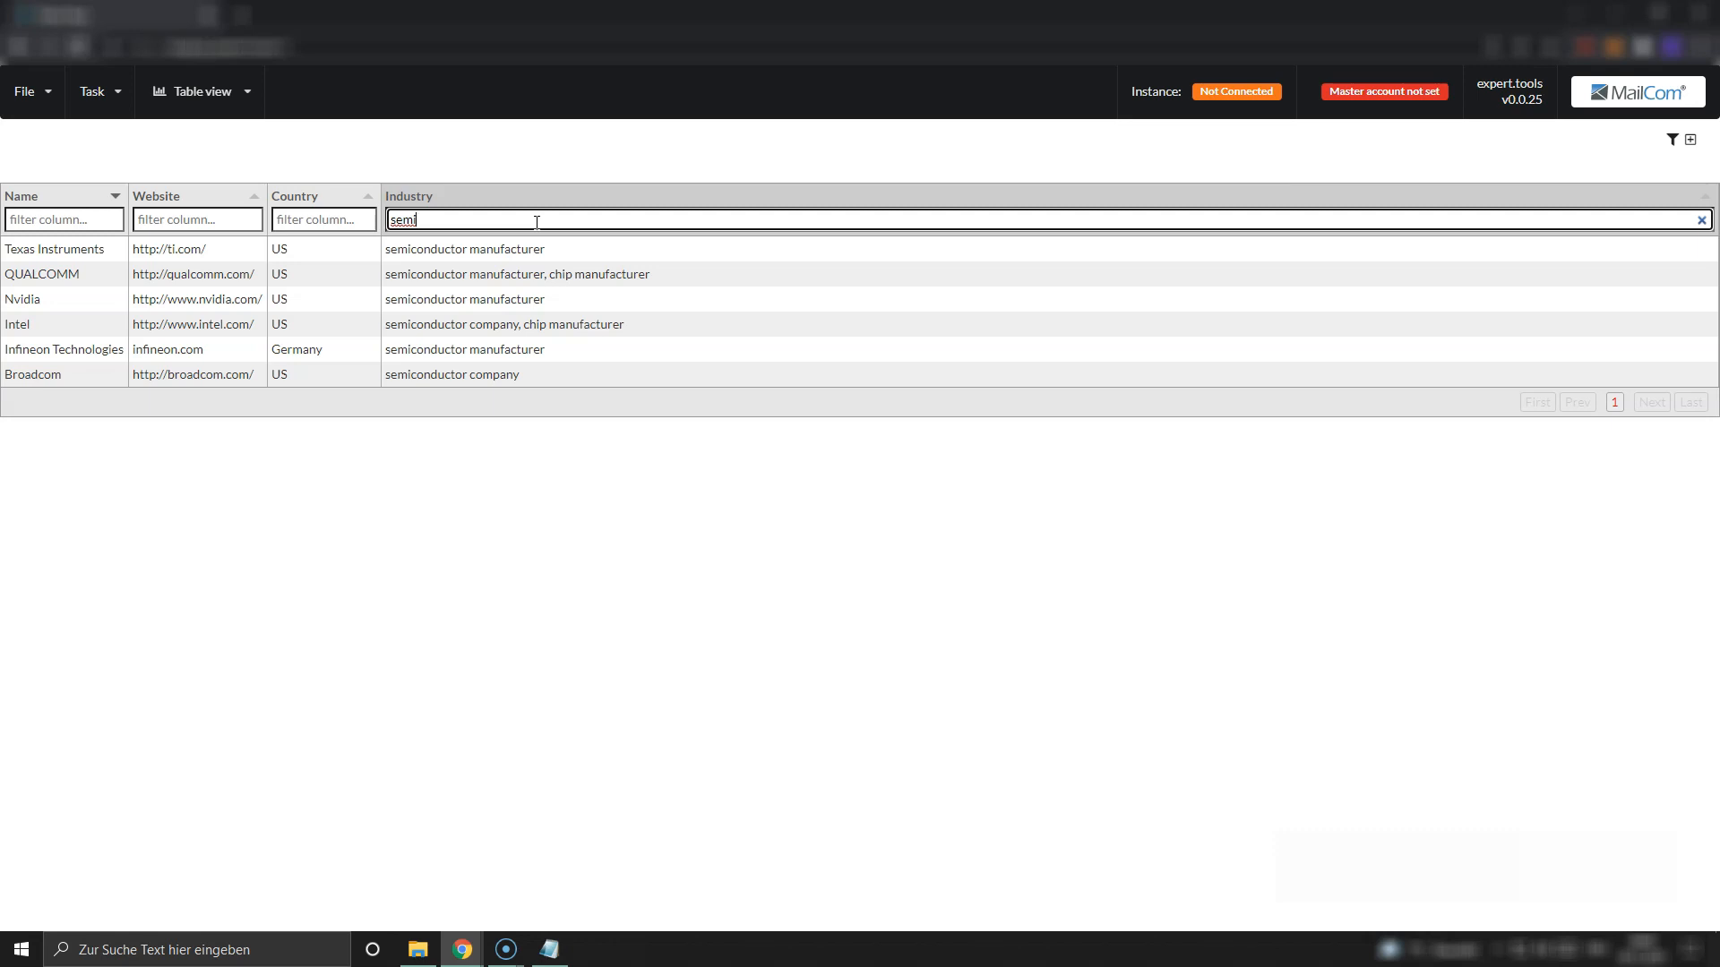
key("BackSpace")
key("BackSpace")
key("BackSpace")
key("BackSpace")
left_click(736, 384)
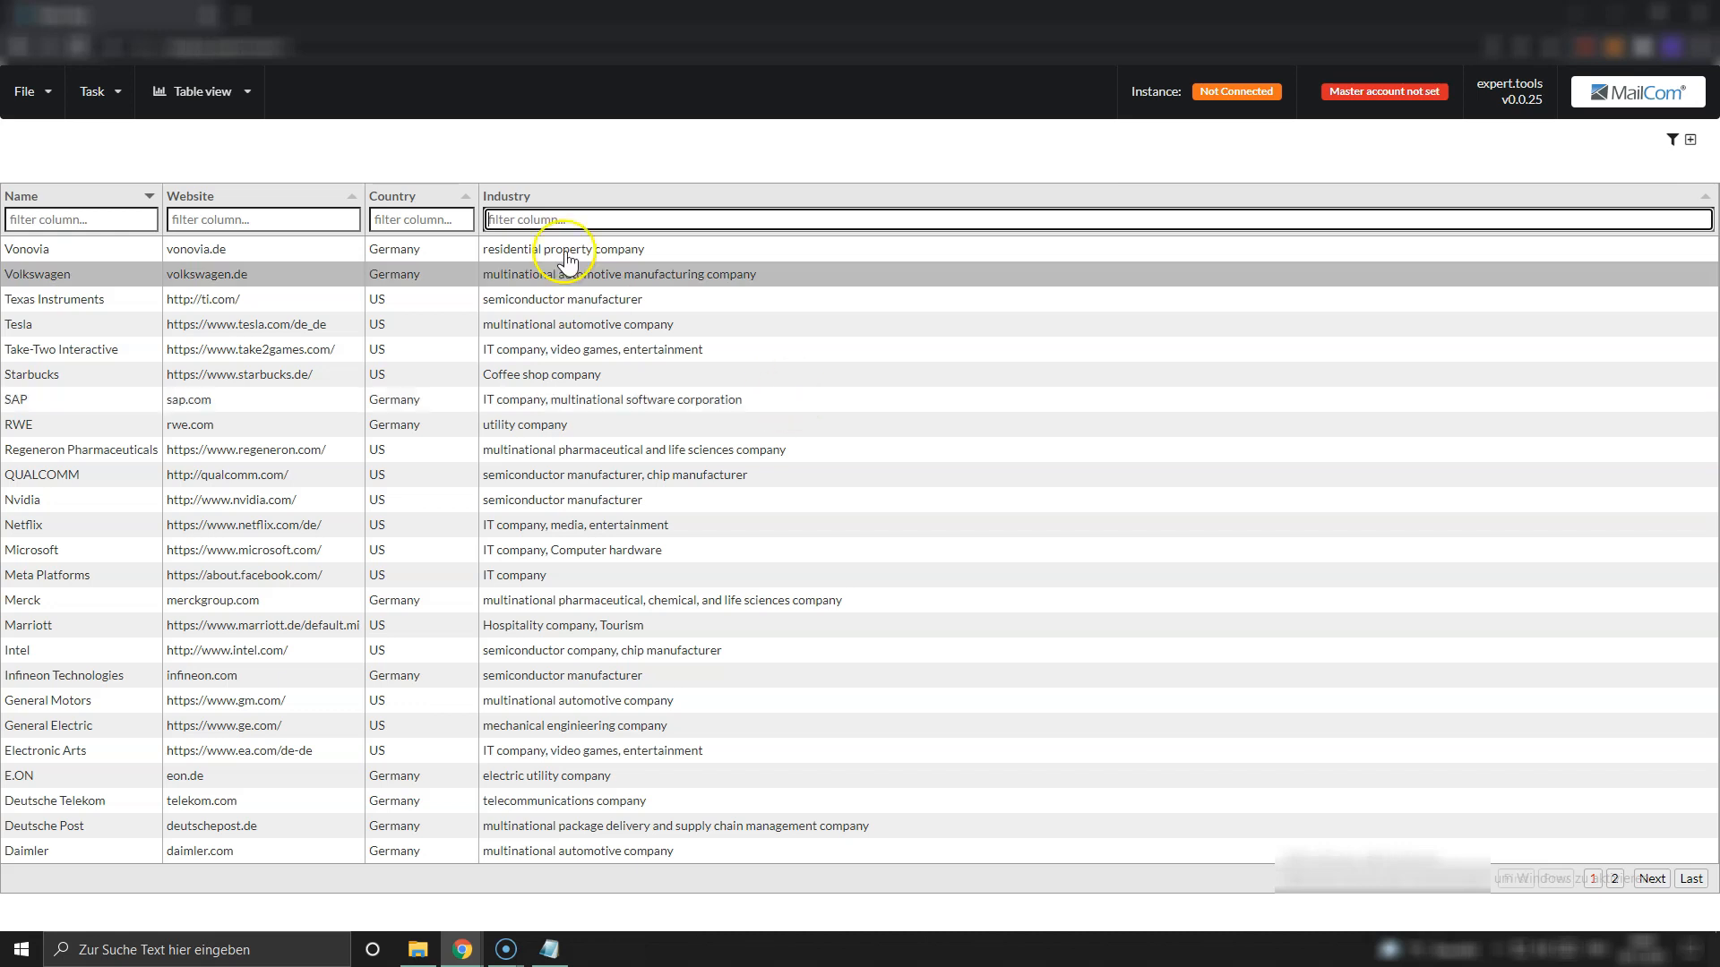
- Export the edited company table as an XLS file
left_click(24, 93)
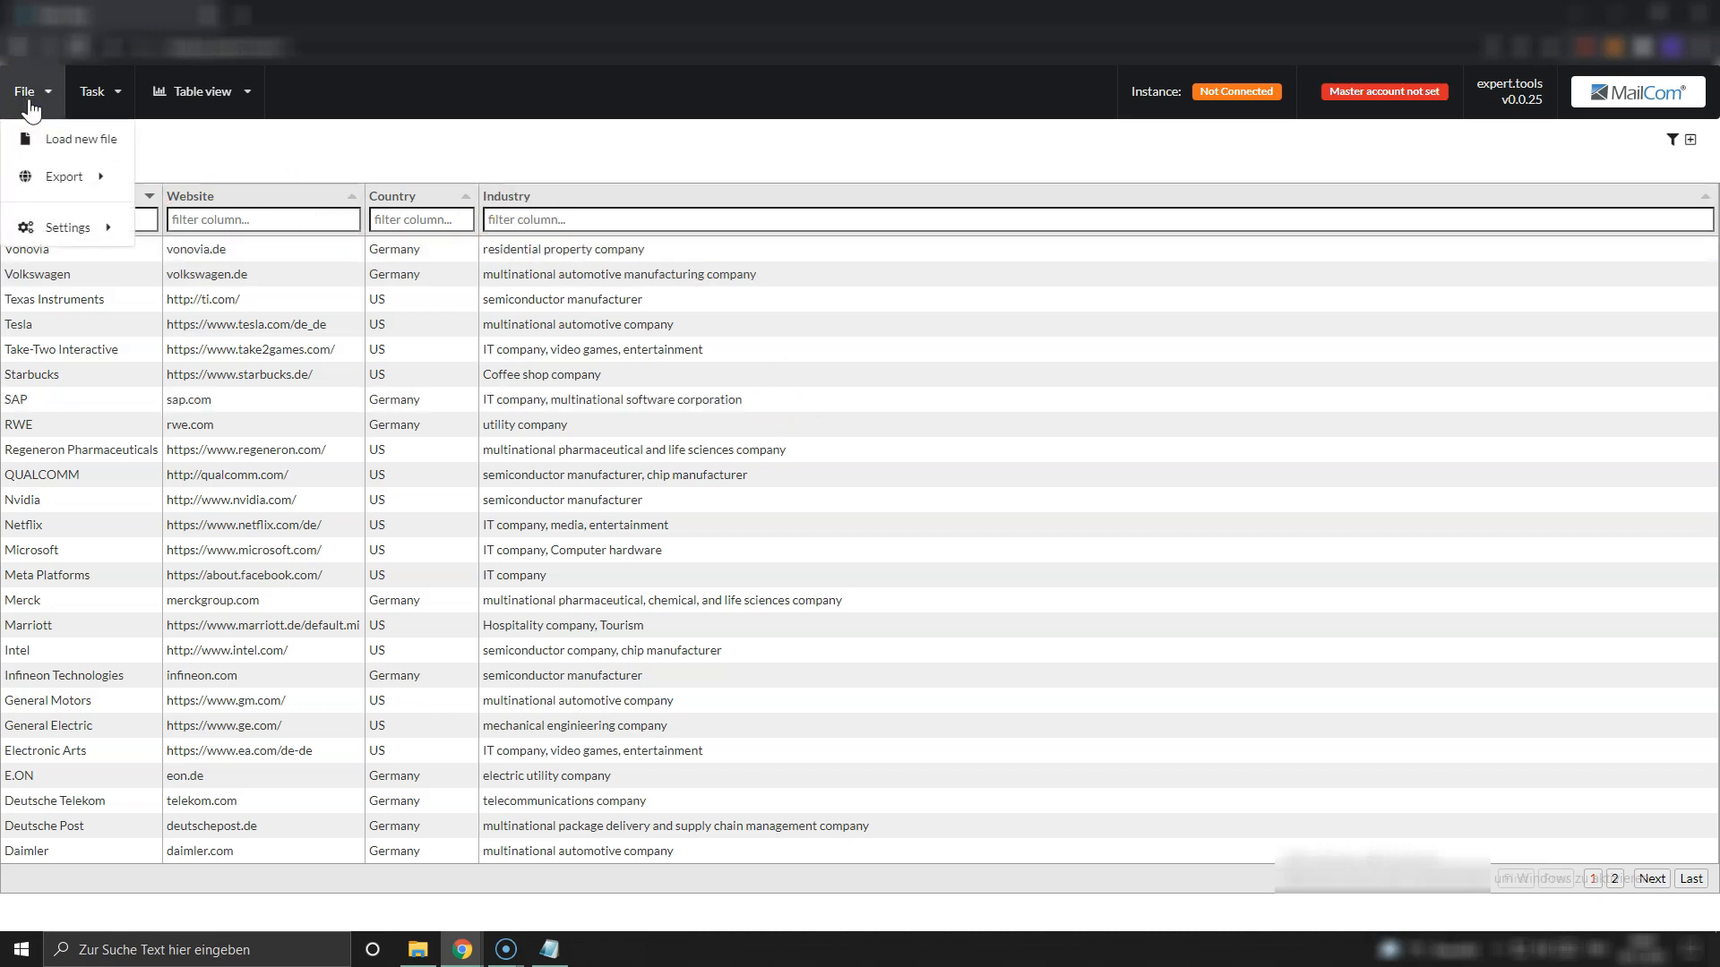
left_click(59, 176)
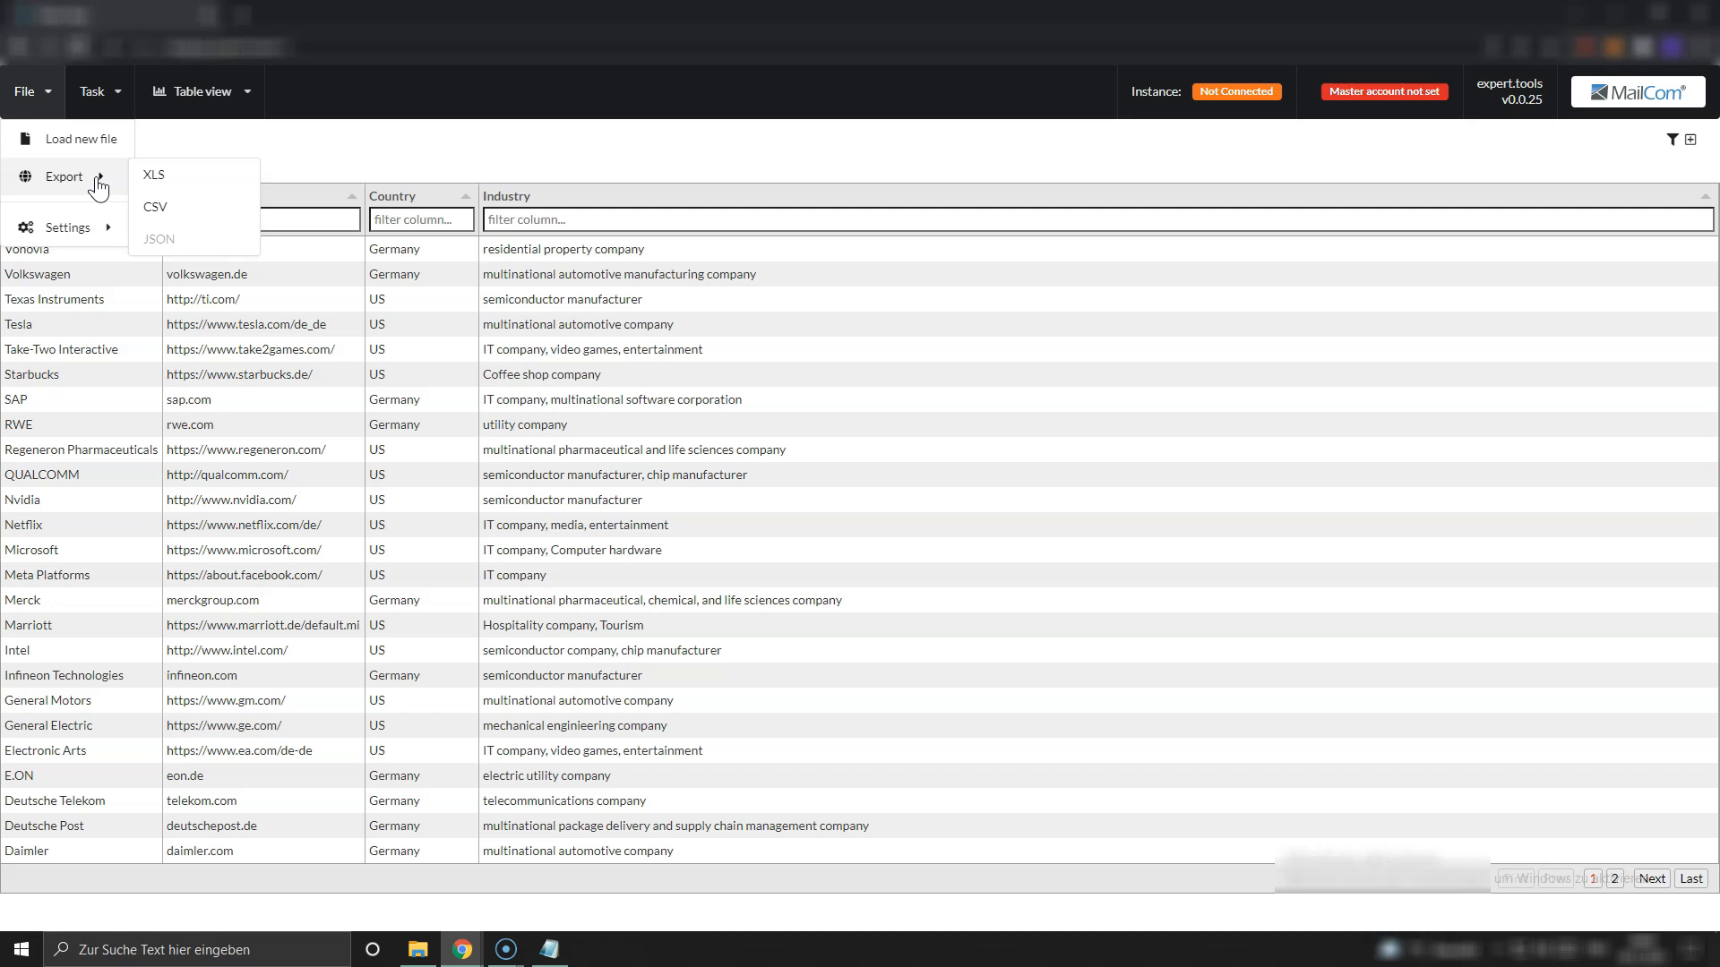
left_click(179, 183)
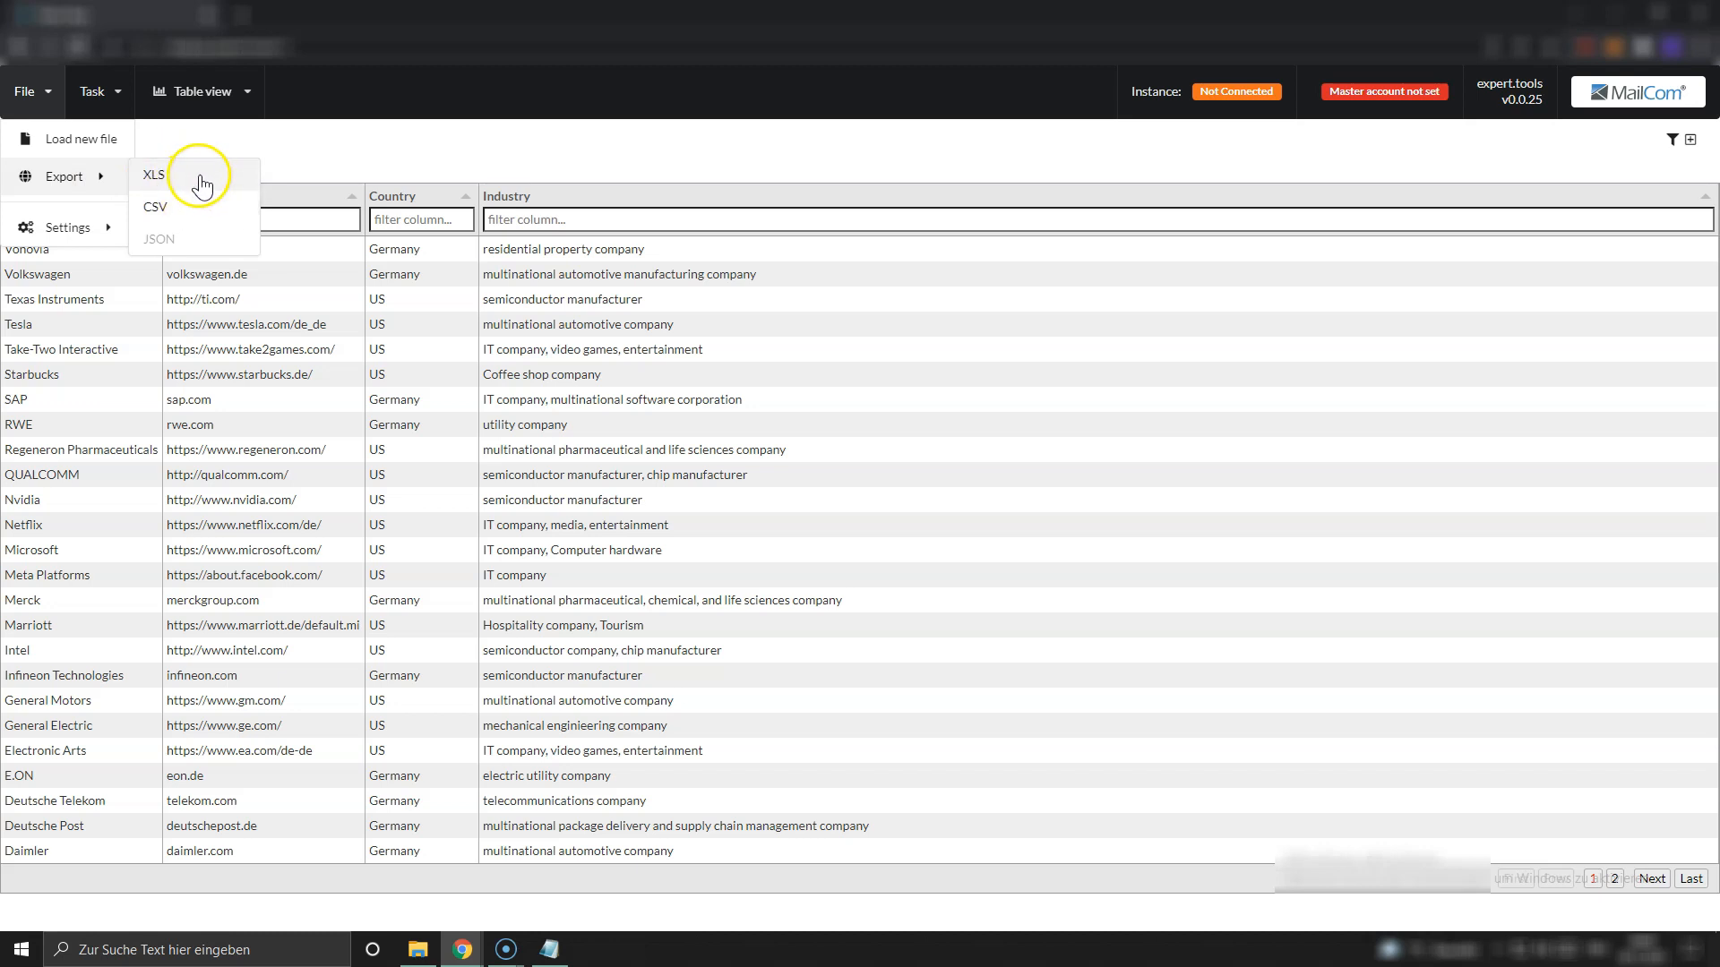
left_click(196, 191)
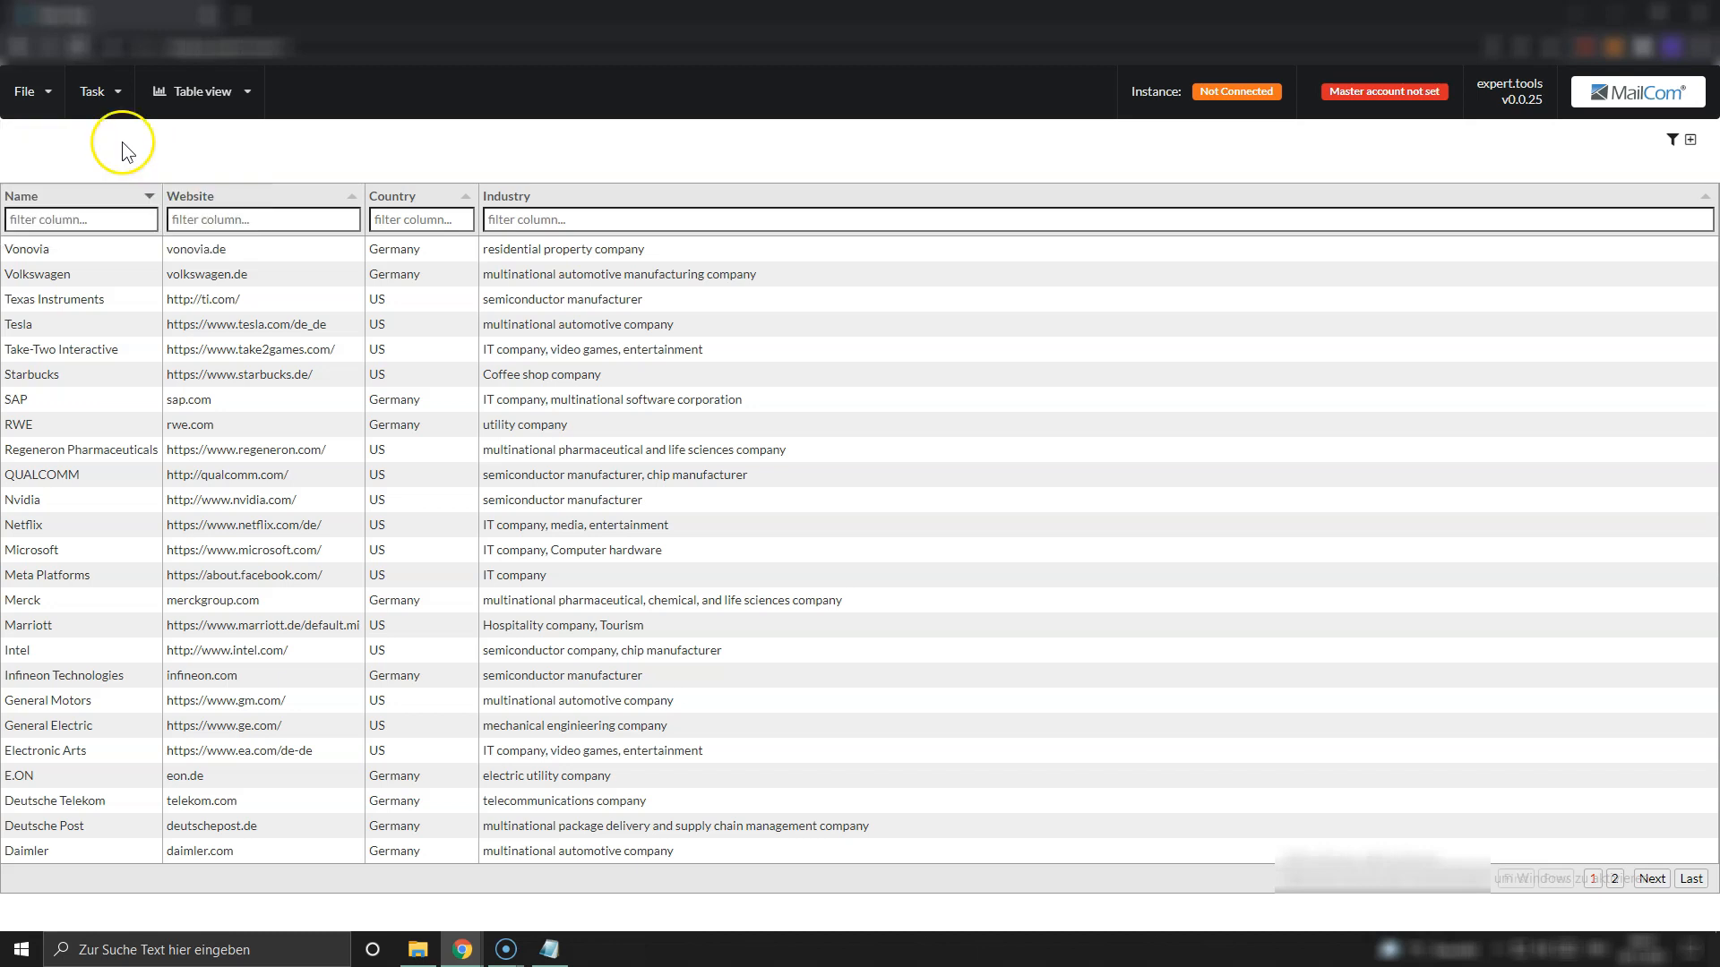